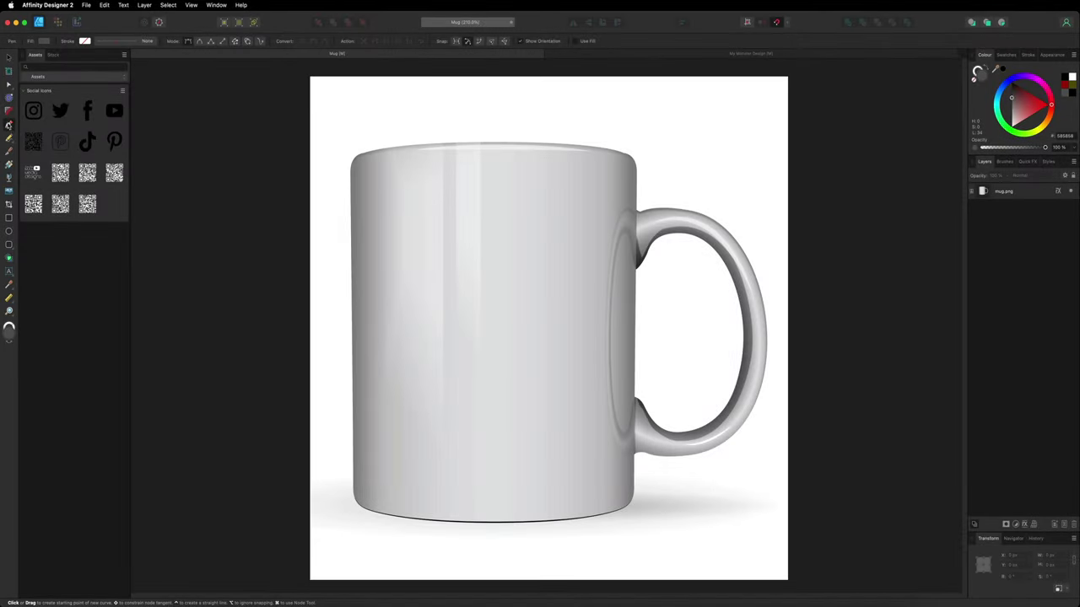
Pick the Pen Tool to start drawing a Bézier outline over the mug photo.
left_click(9, 124)
Trace the mug's left edge and curved bottom with curved Pen nodes.
left_click(351, 170)
left_click(354, 491)
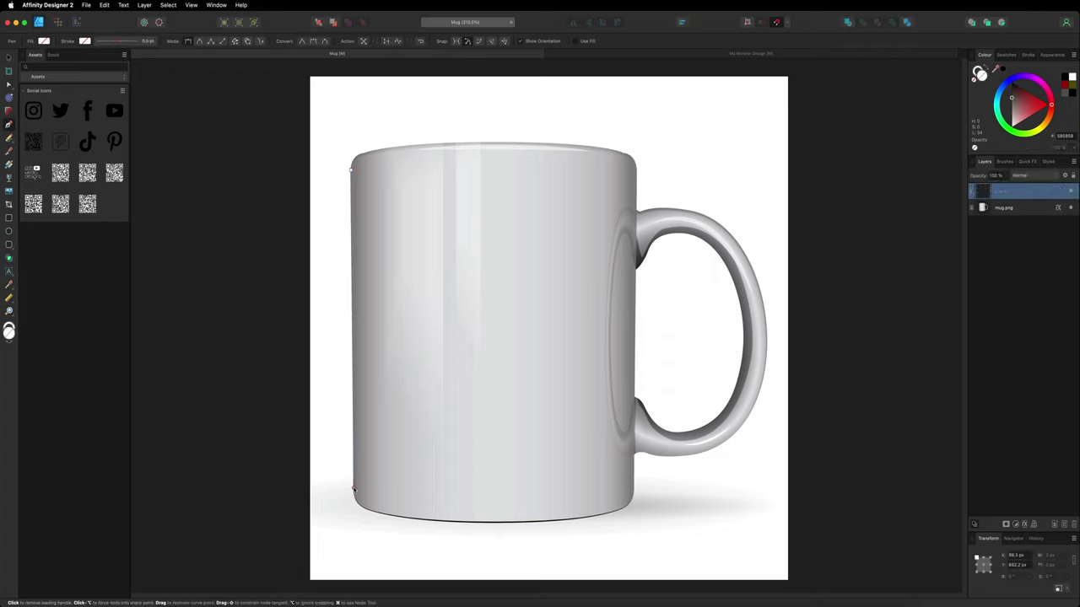
left_click(372, 512)
mouse_move(372, 513)
left_mouse_down()
mouse_move(392, 512)
mouse_move(376, 513)
left_mouse_up()
left_click(493, 523)
left_click_drag(494, 523, 567, 523)
left_click(596, 518)
mouse_move(596, 518)
left_mouse_down()
mouse_move(611, 508)
mouse_move(596, 517)
left_mouse_up()
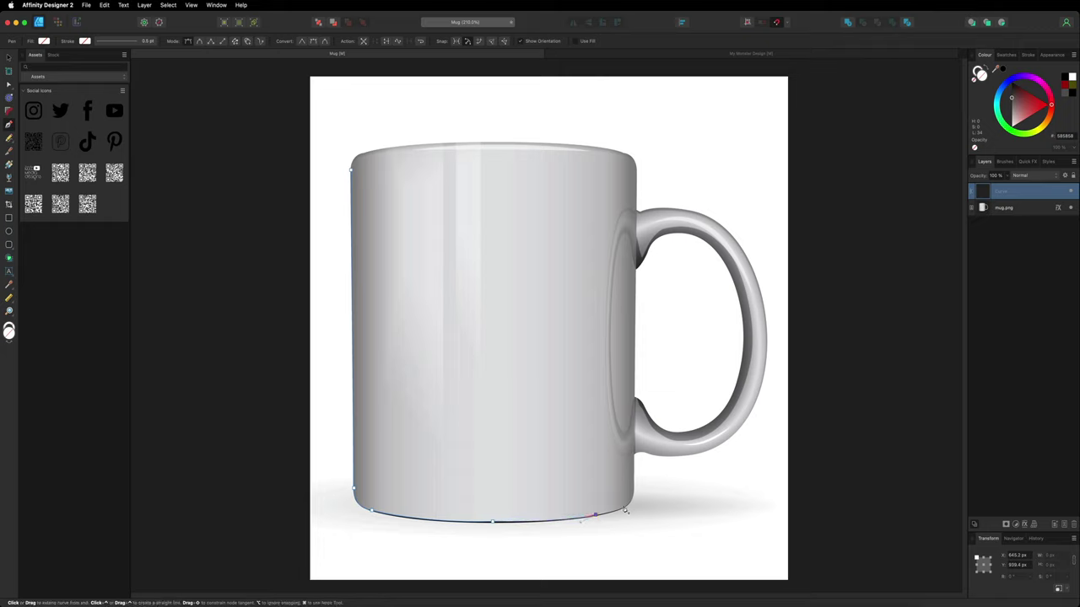
Continue the outline up the right side and along the top rim, close it, then switch to the Move Tool.
left_click(627, 509)
left_click(636, 491)
left_click(636, 172)
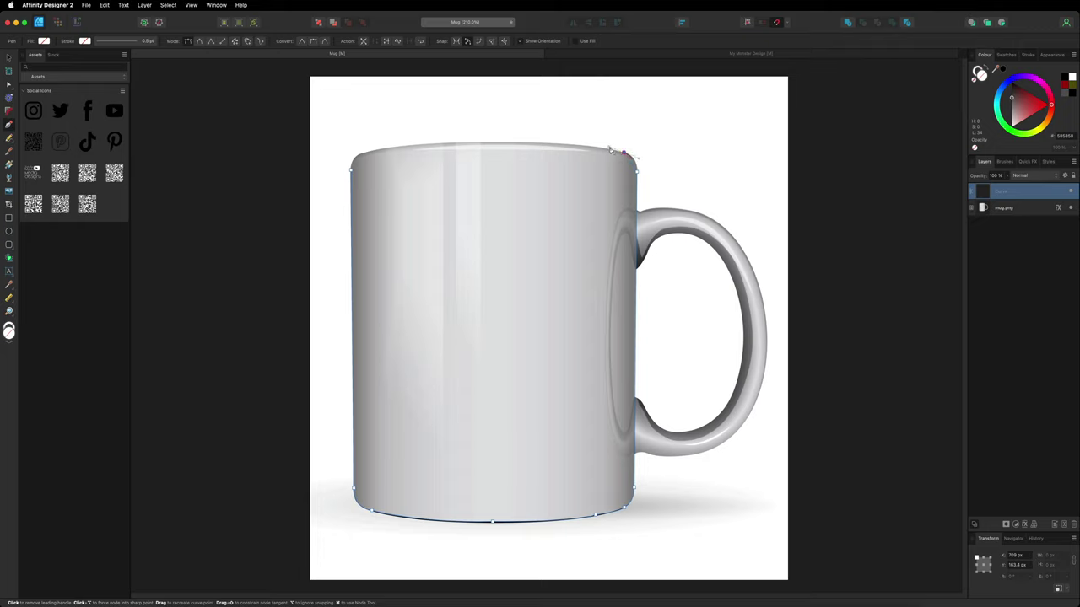
left_click_drag(501, 146, 421, 143)
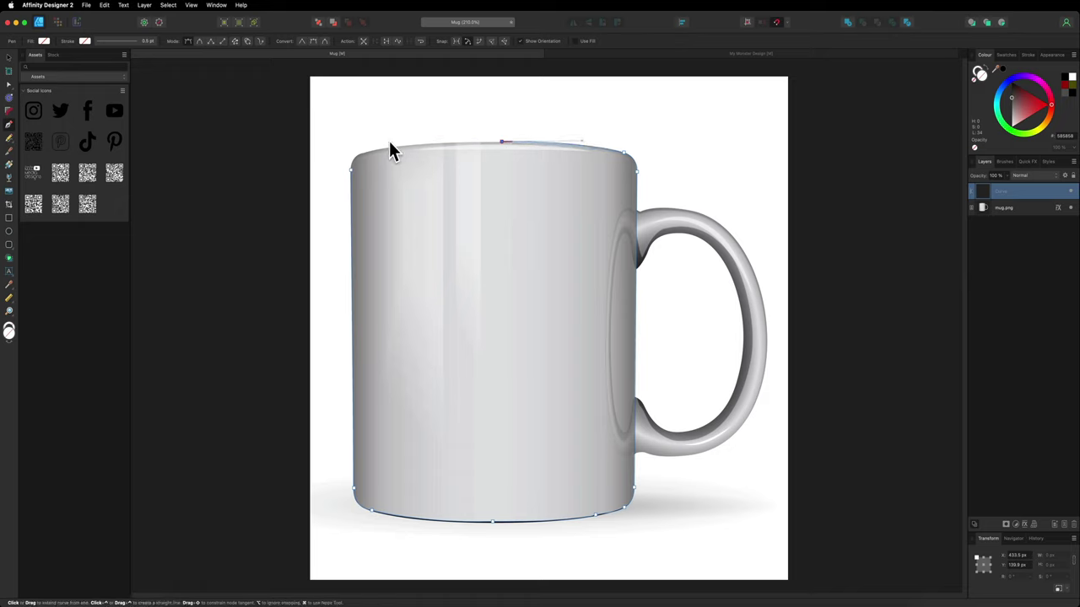
left_click(366, 153)
left_click_drag(361, 164, 366, 162)
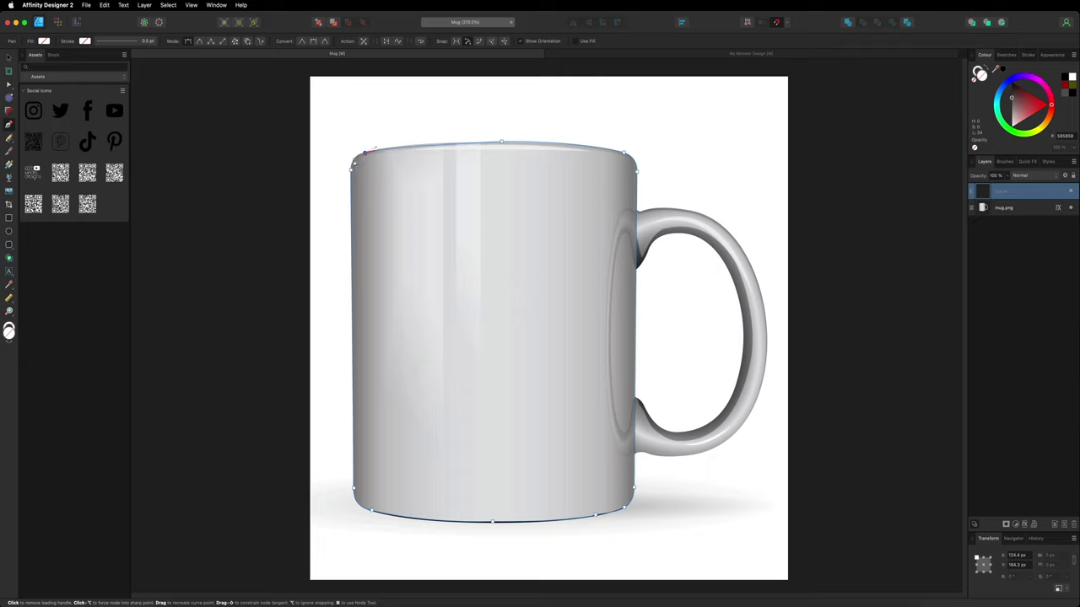
left_click(351, 167)
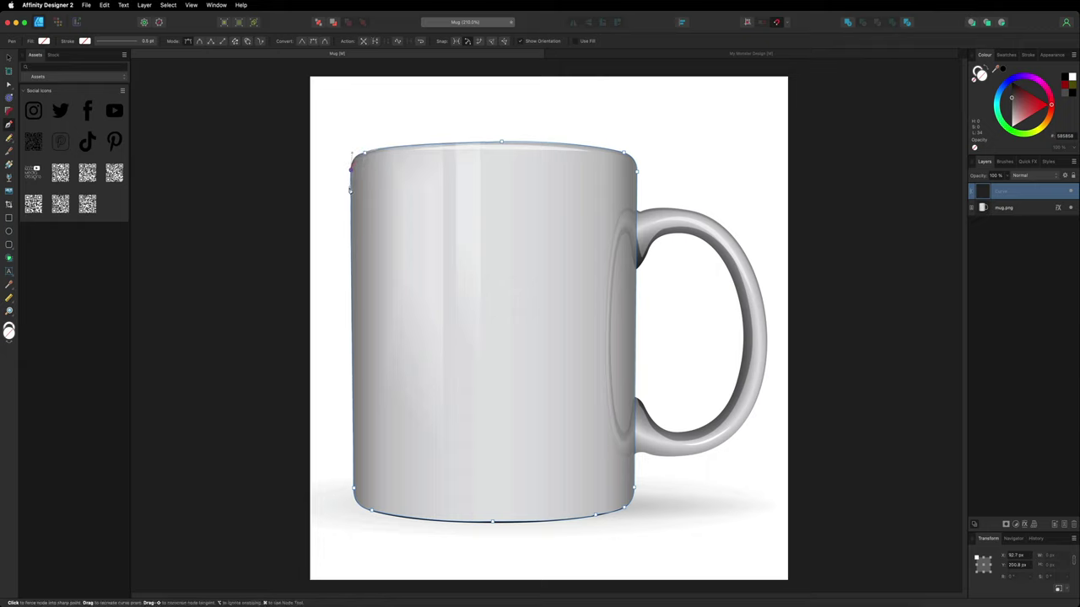
key("v")
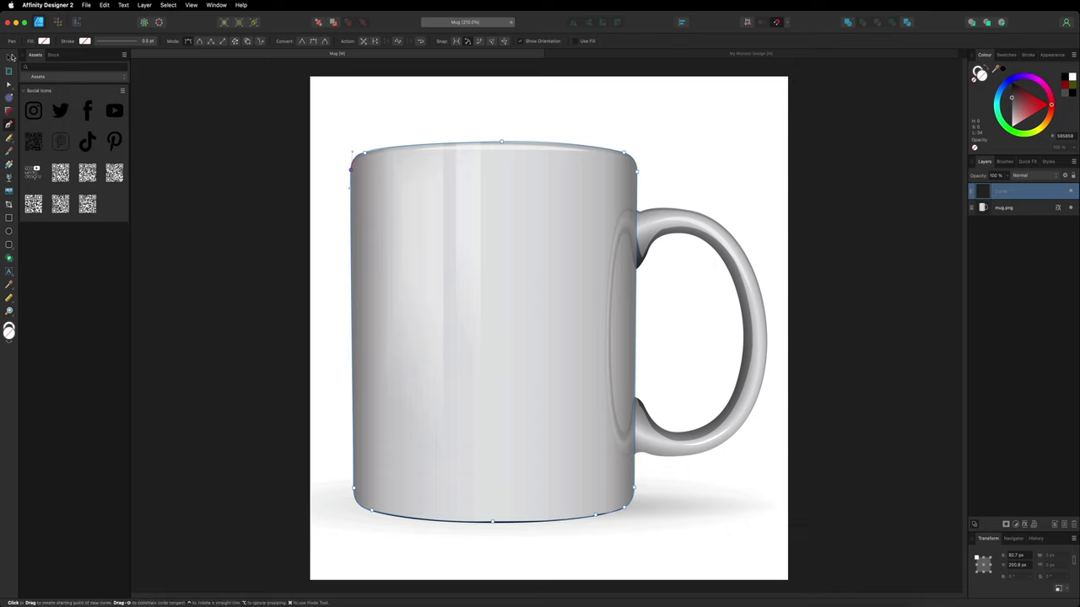
left_click(244, 199)
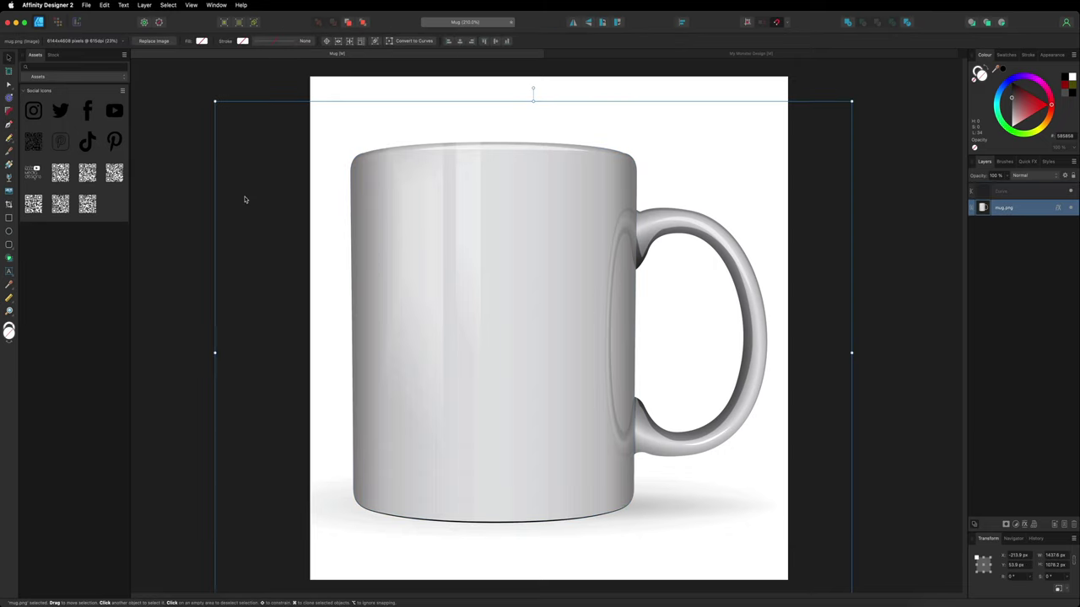
Add a node on the outline's top edge and adjust its handle to hug the mug's rim.
left_click(1033, 194)
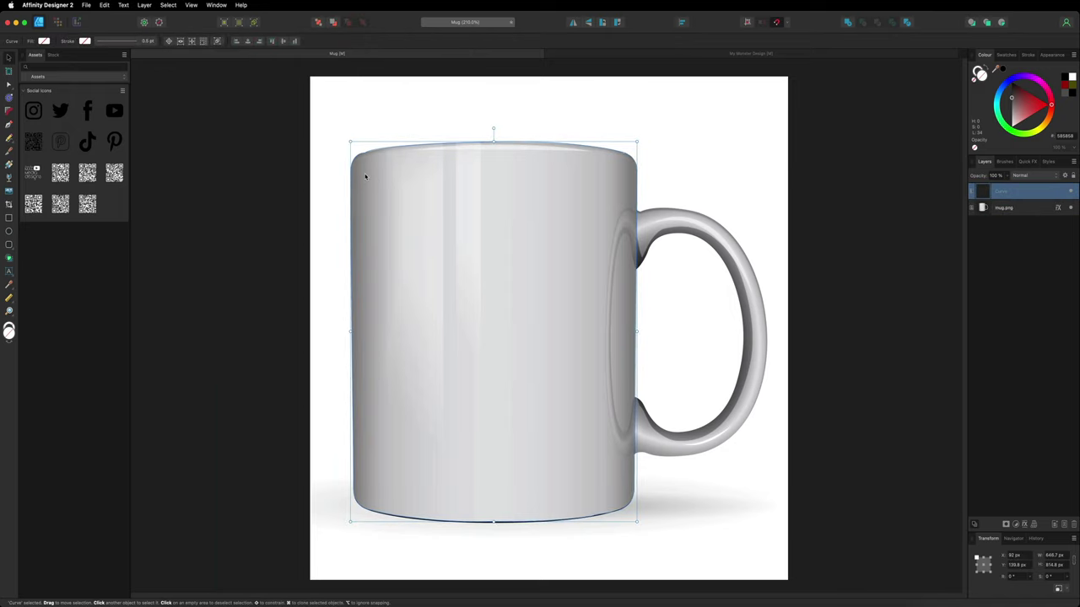
scroll(365, 176, "up", 5)
scroll(365, 177, "up", 2)
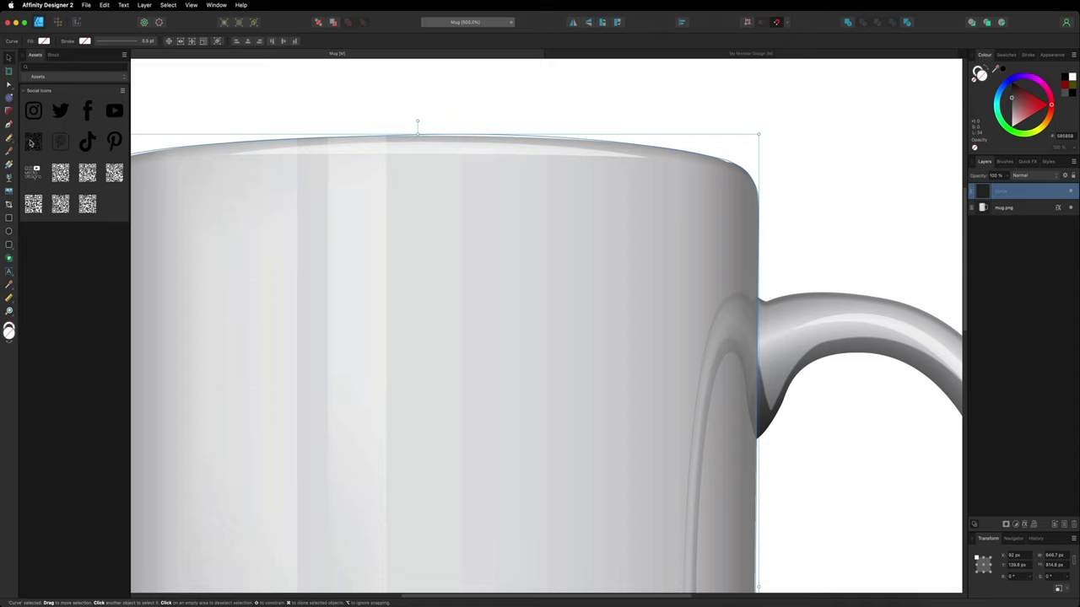
left_click(9, 85)
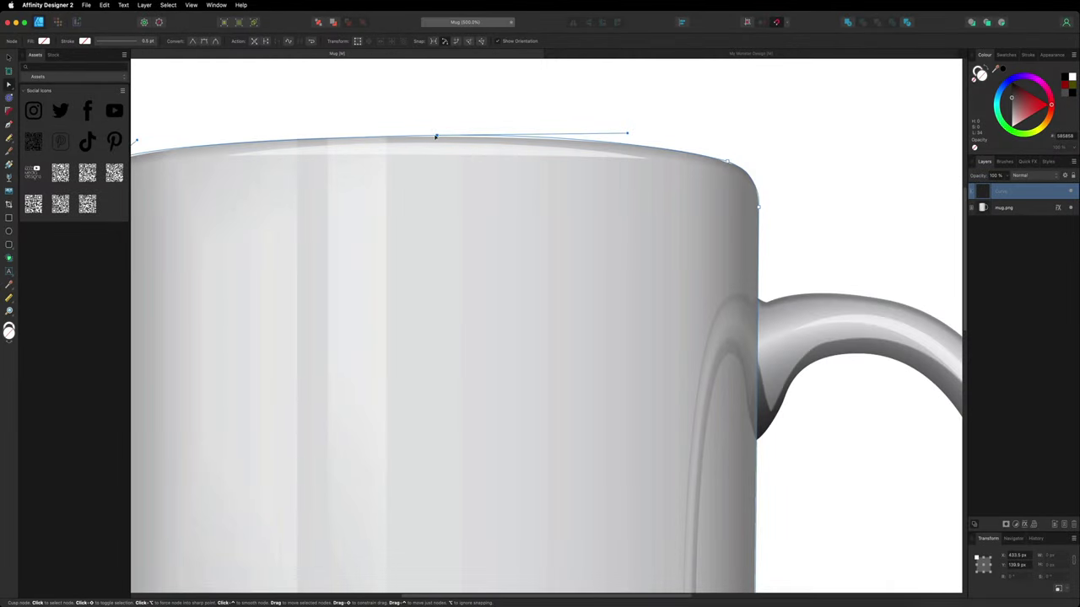
left_click(512, 137)
left_click_drag(511, 136, 512, 140)
left_click_drag(654, 143, 666, 142)
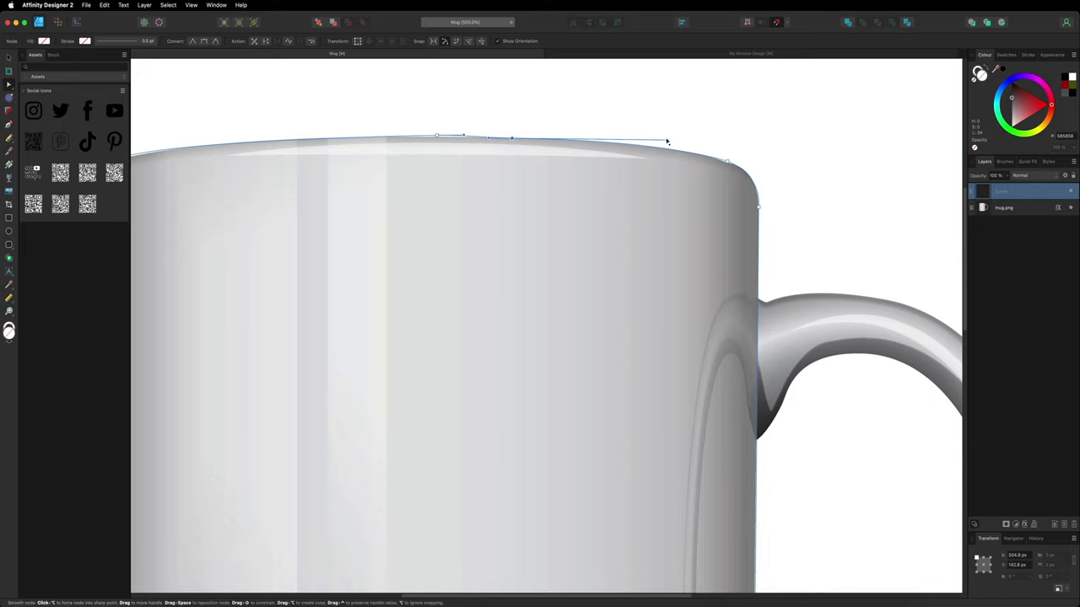
left_click(437, 136)
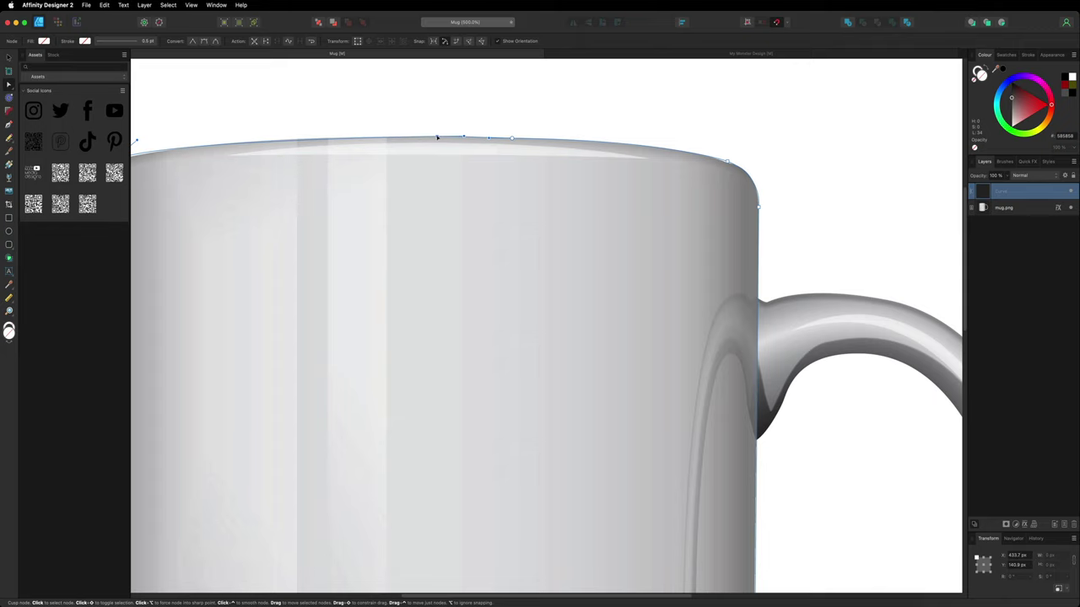
key("super+0")
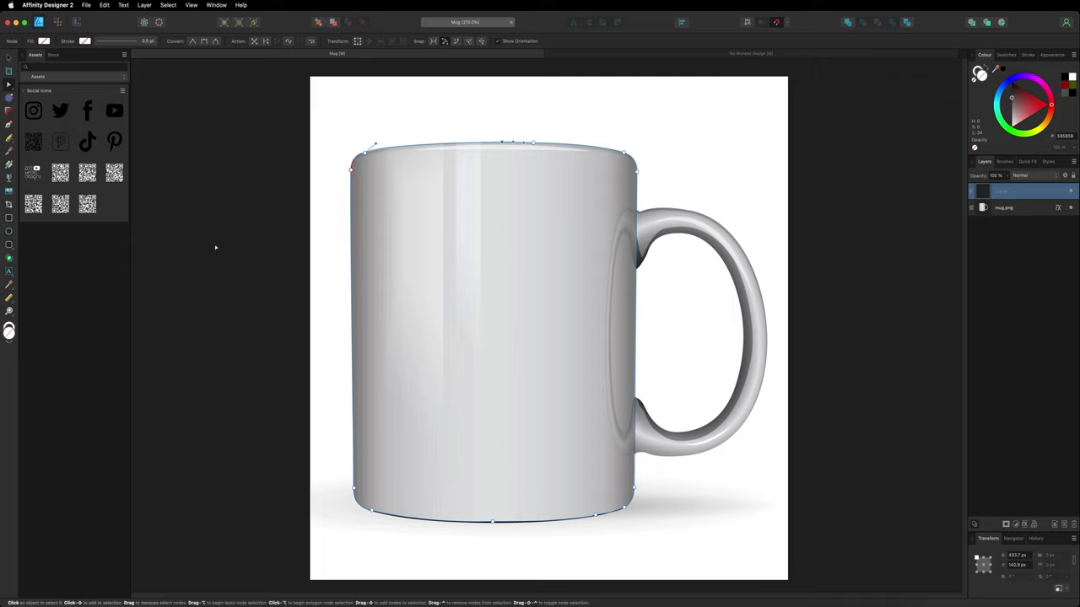
Drag the MJW Media designs logo asset onto the canvas and move it over the mug body.
left_click_drag(34, 173, 757, 132)
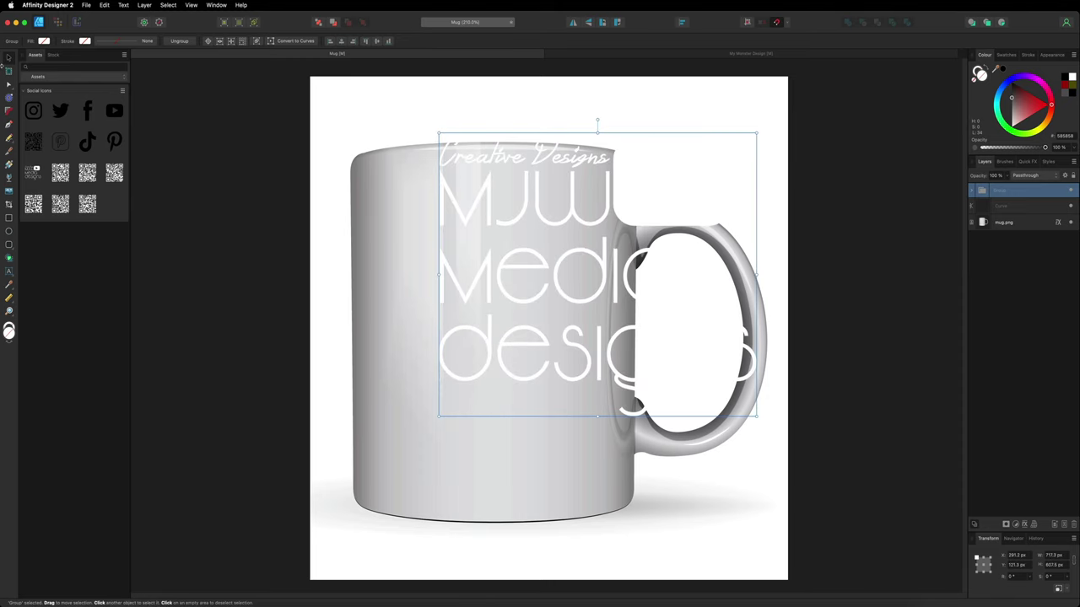
left_click_drag(560, 242, 461, 301)
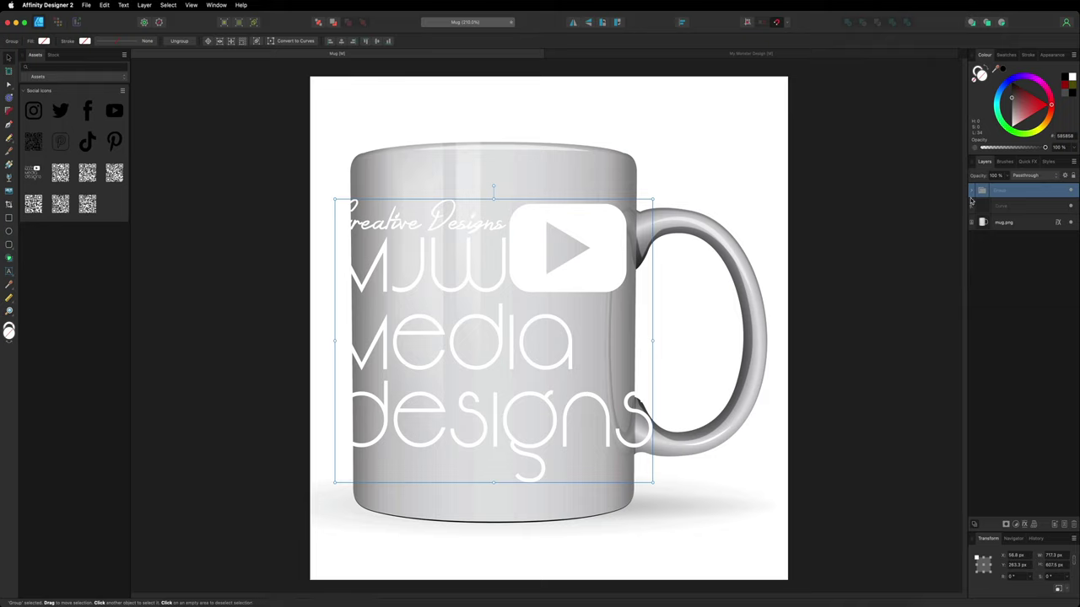
left_click(972, 192)
Make the play-button icon dark grey with no stroke.
left_click(985, 205)
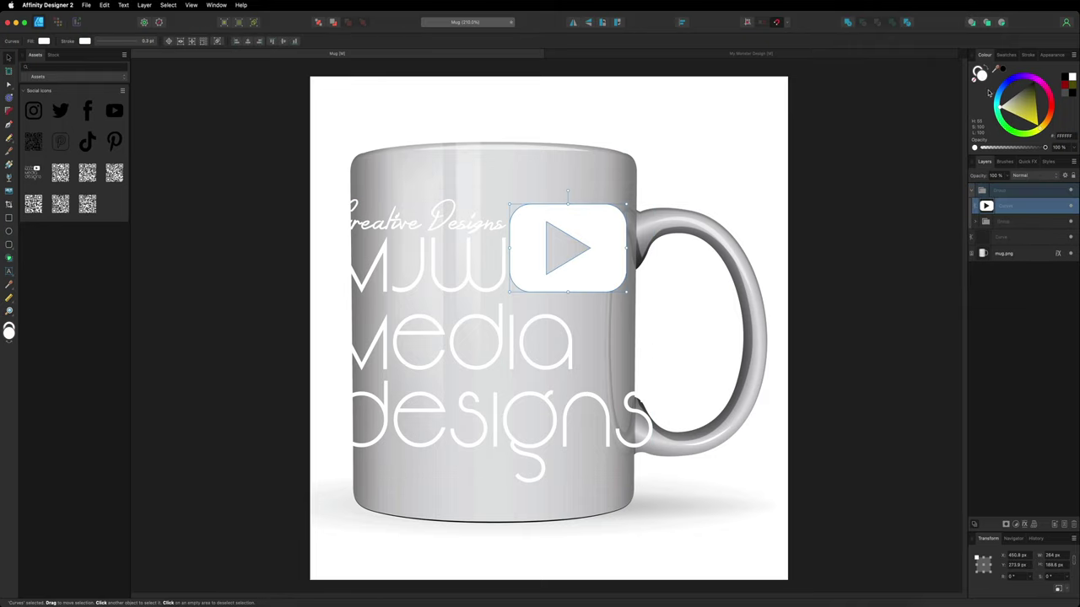
left_click(981, 76)
left_click(1069, 97)
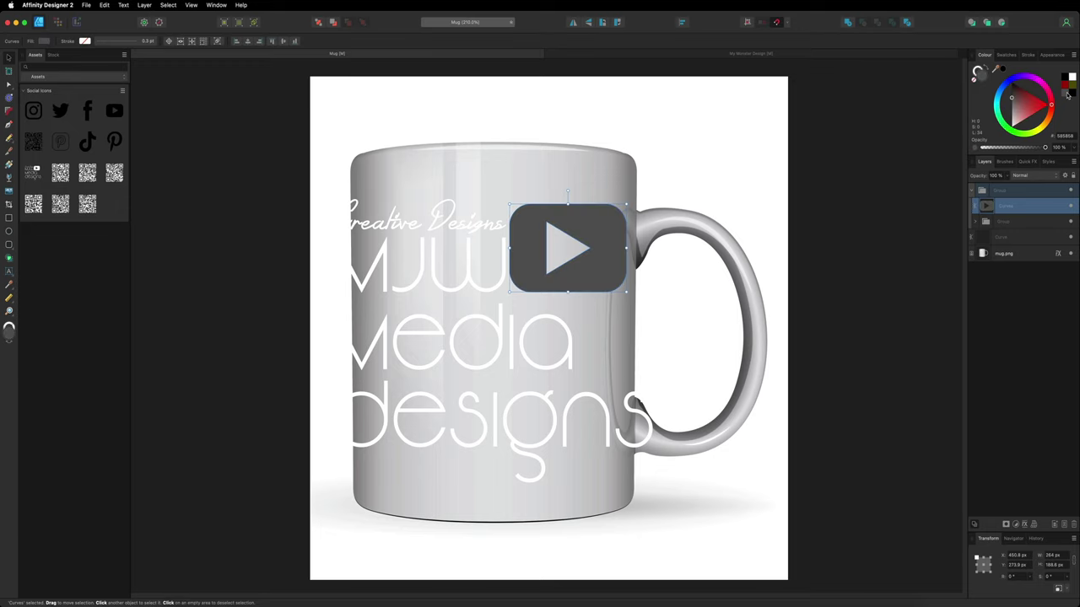
Turn the Mjw Media Studios and Creative Photography lettering dark grey.
left_click(976, 221)
left_click(1021, 237)
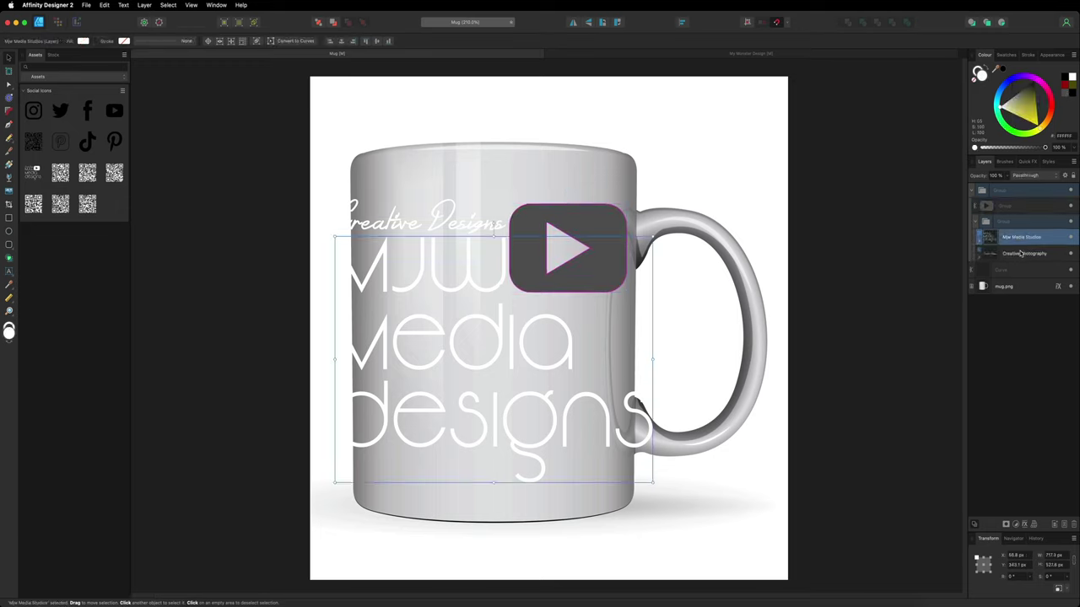
left_click(1022, 254, "shift")
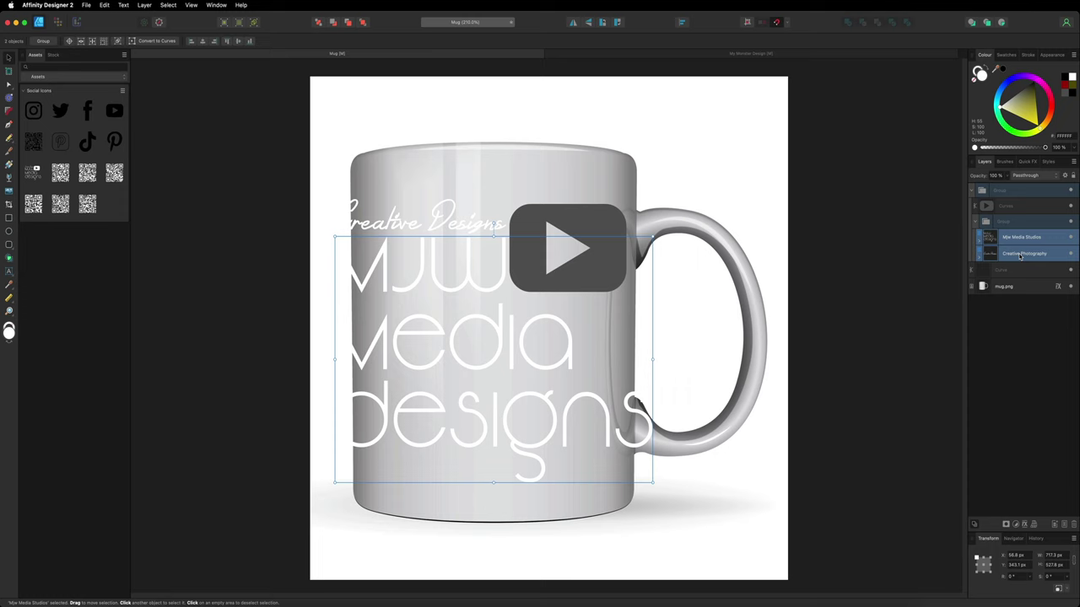
left_click(1069, 94)
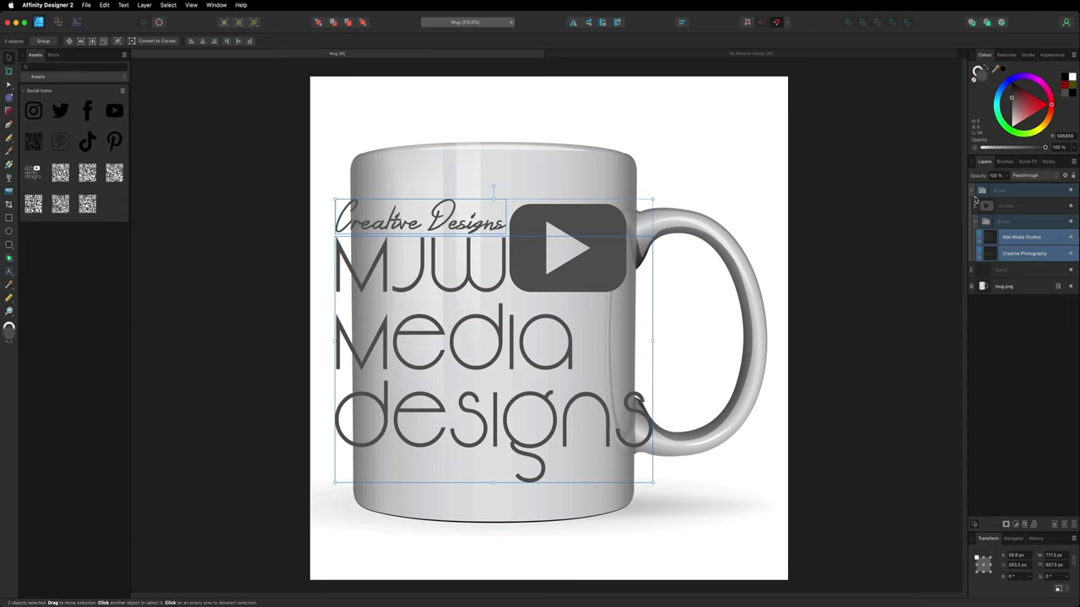
Select the logo group together with the mug outline curve.
left_click(972, 193)
left_click(991, 192)
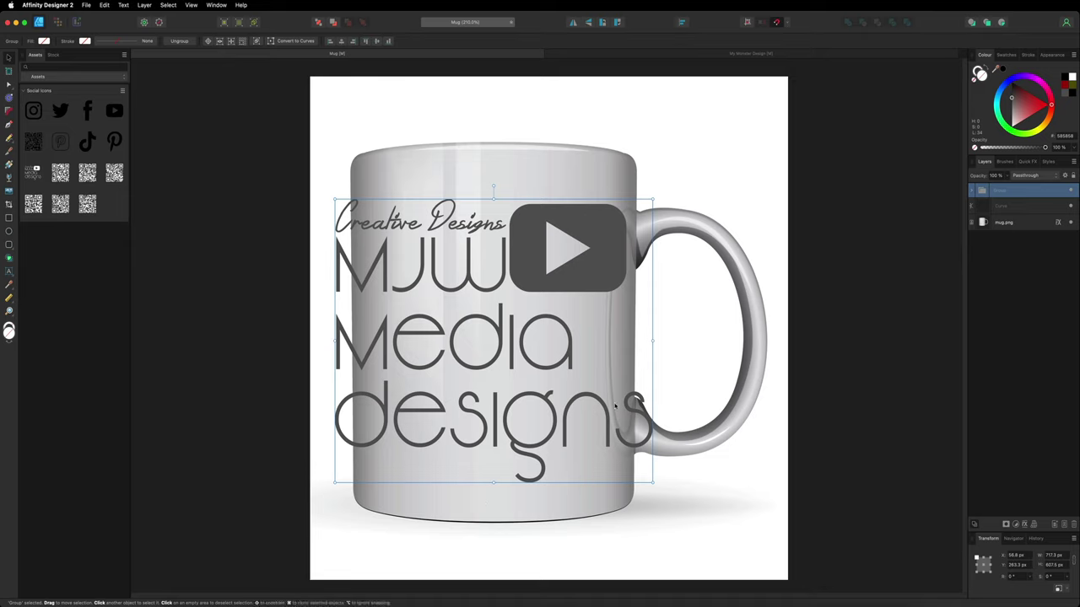
left_click(1023, 206, "shift")
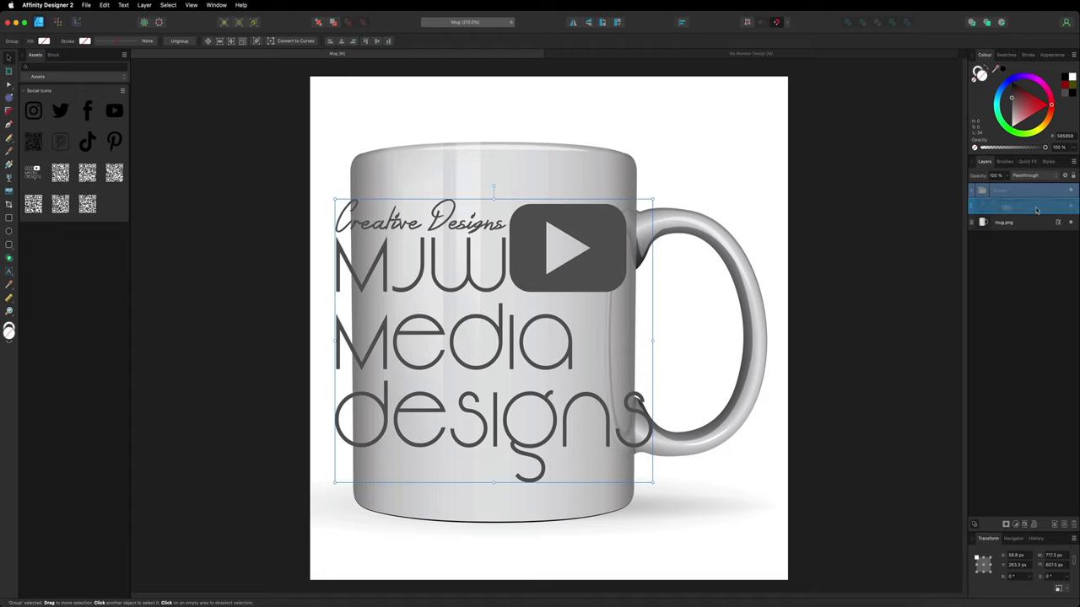
Clip the logo inside the mug outline curve, then select the Curve layer.
key("super+g")
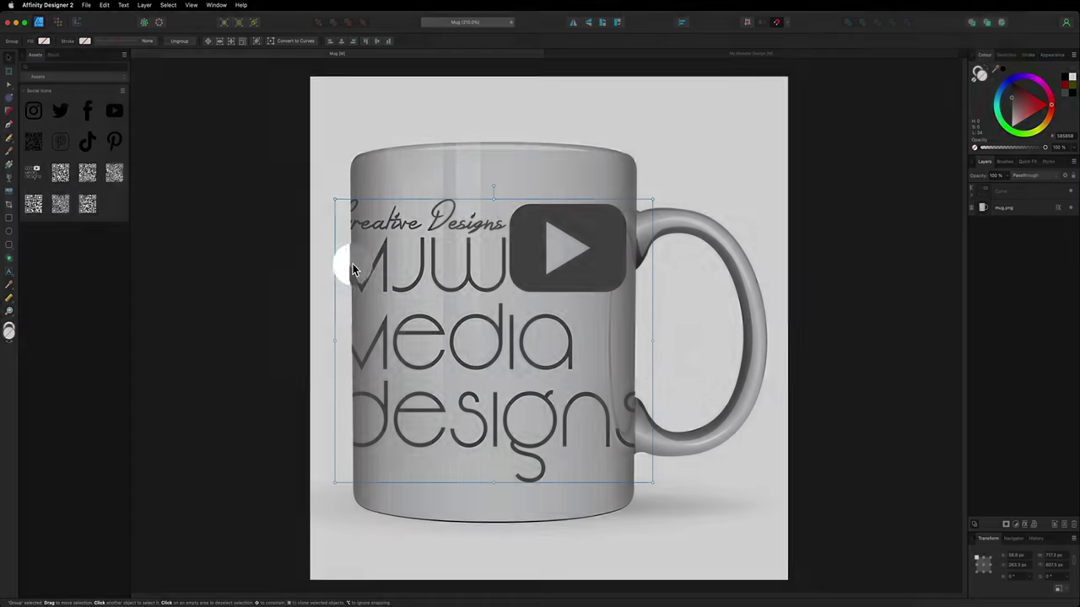
left_click(351, 268)
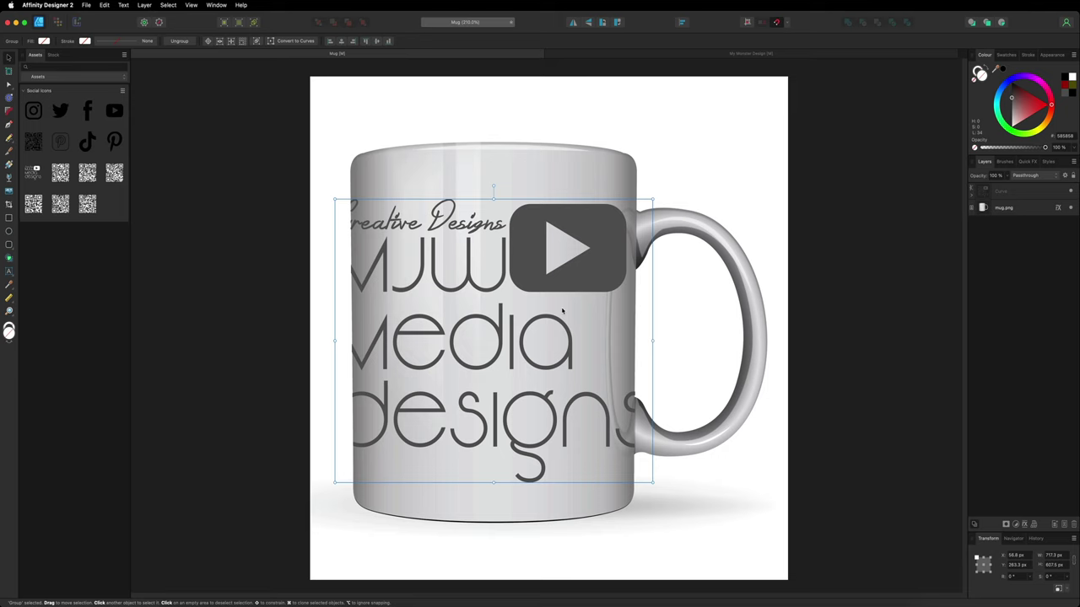
scroll(562, 312, "up", 5)
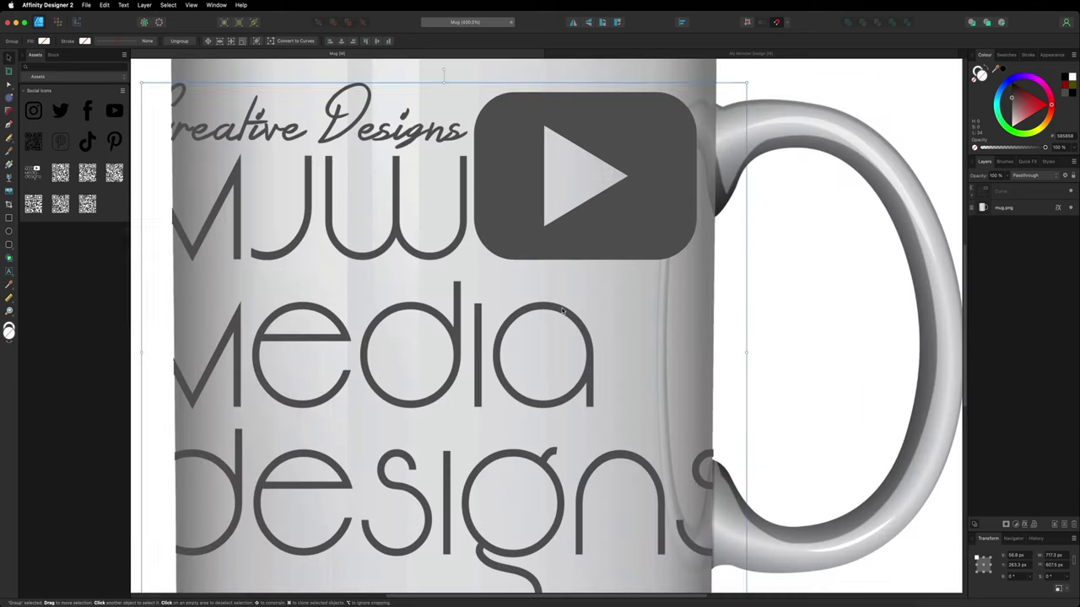
scroll(566, 313, "up", 3)
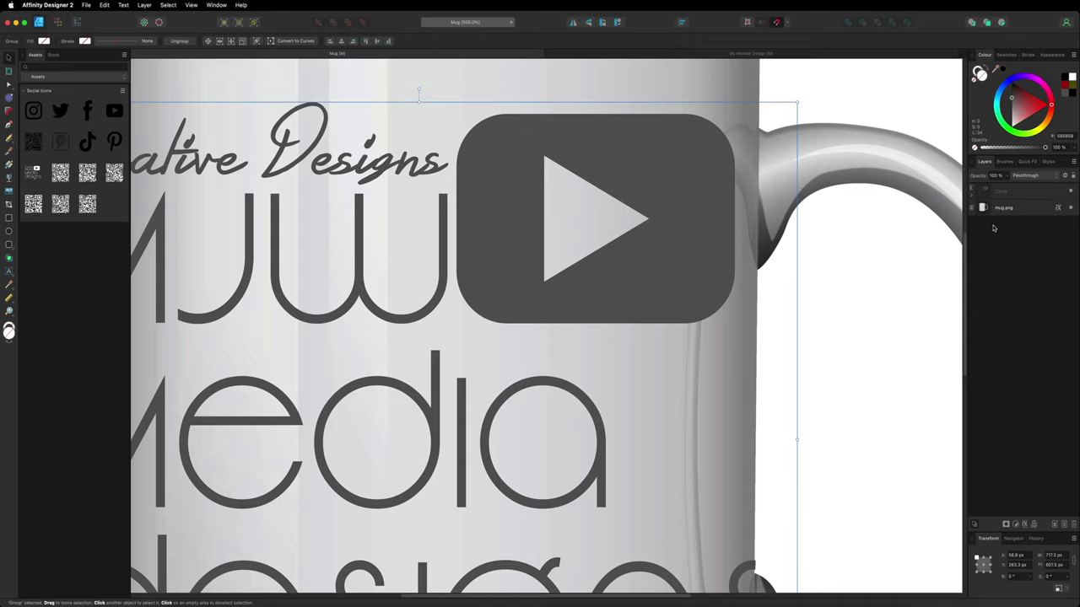
left_click(1004, 193)
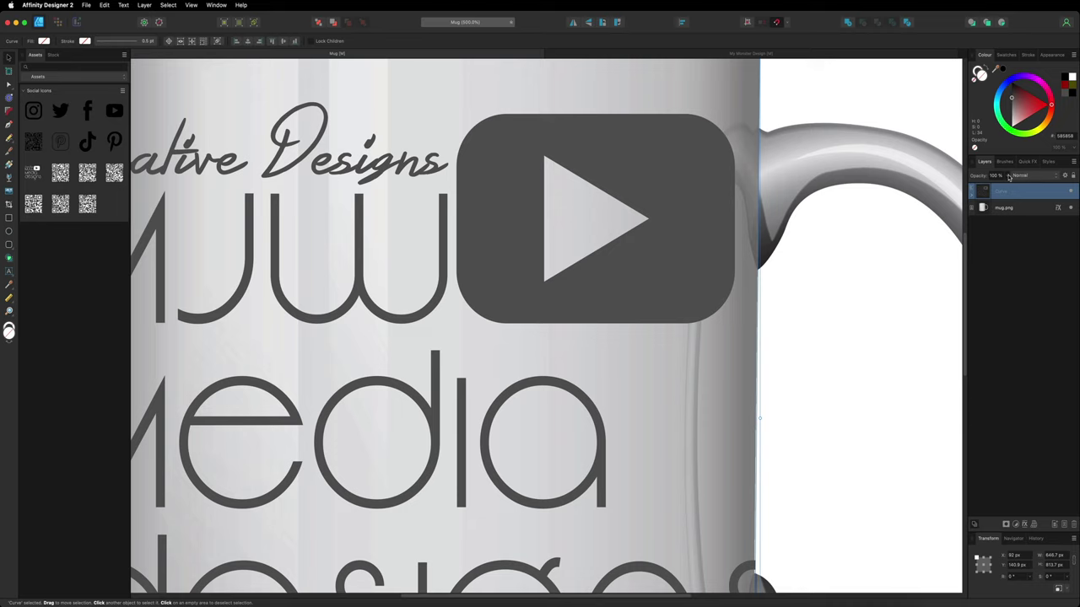
Change the Curve layer's blend mode to Multiply.
left_click(1055, 176)
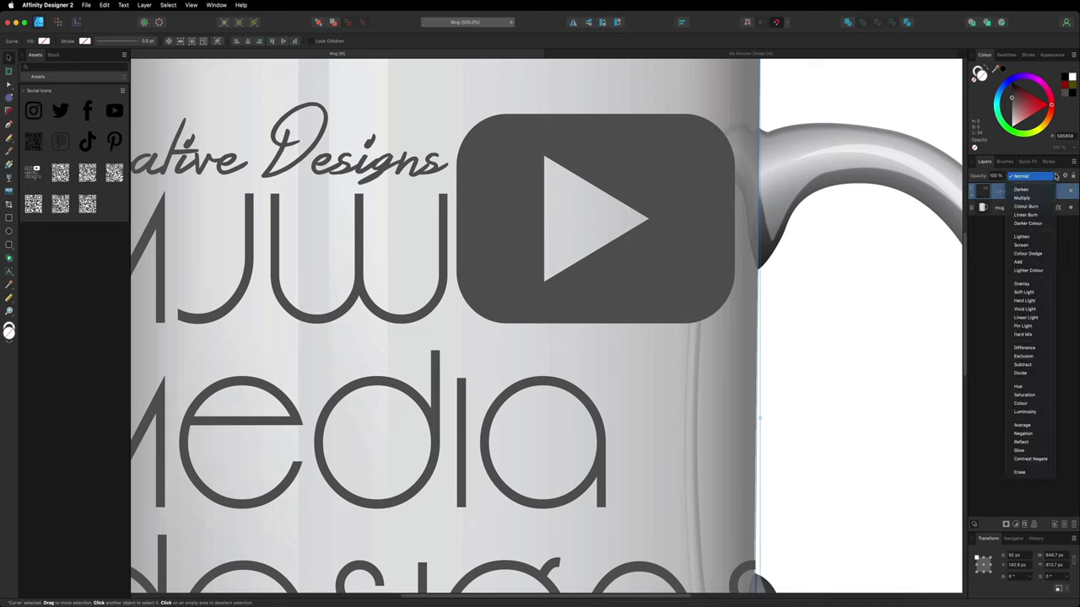
left_click(1022, 197)
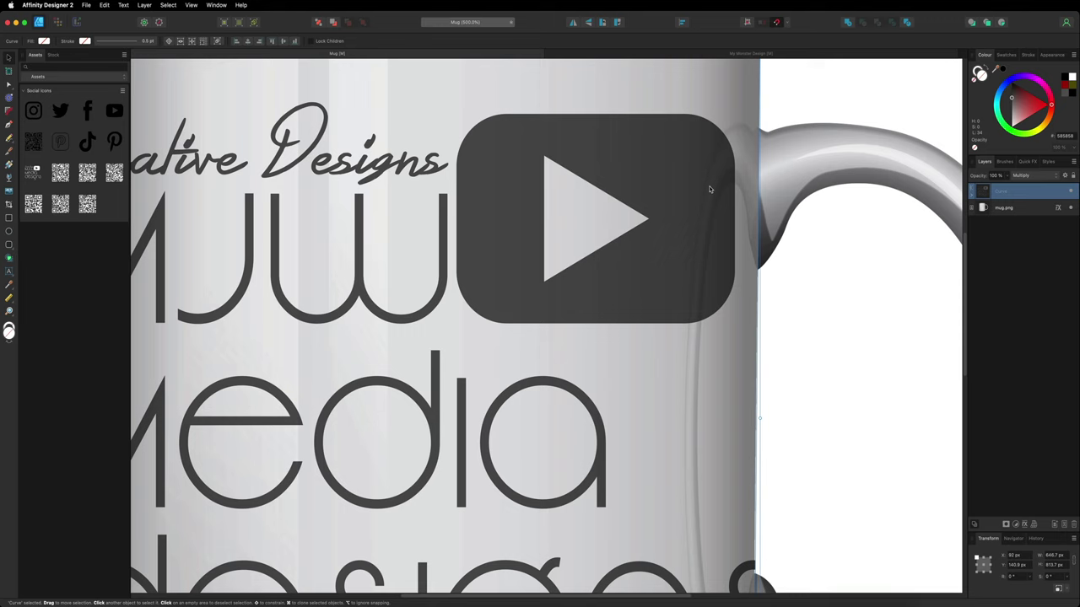
key("super+0")
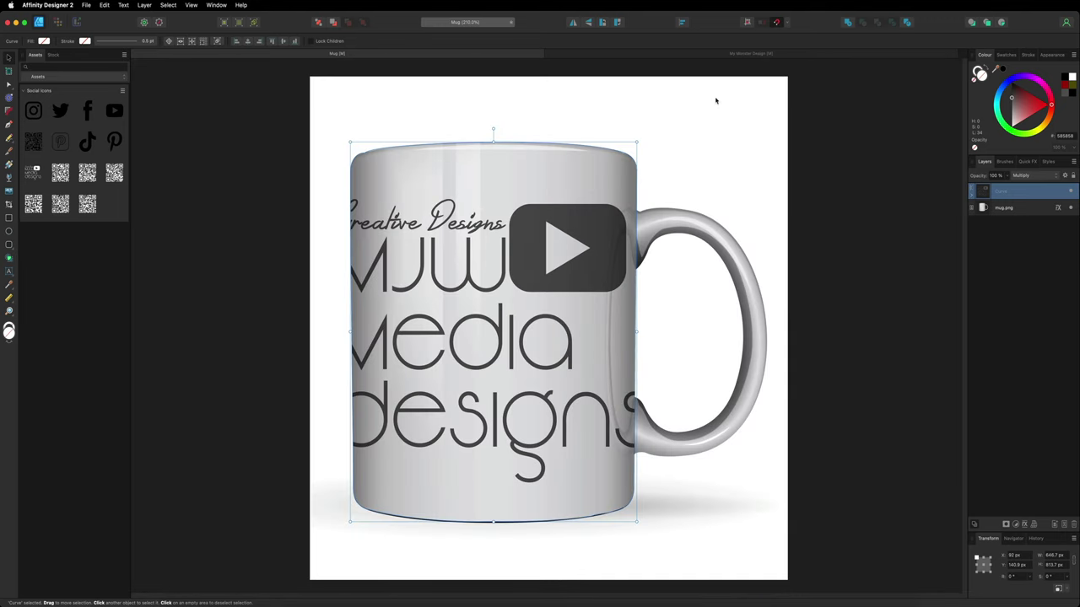
Raise the logo group inside the Curve layer higher on the mug body.
left_click(973, 195)
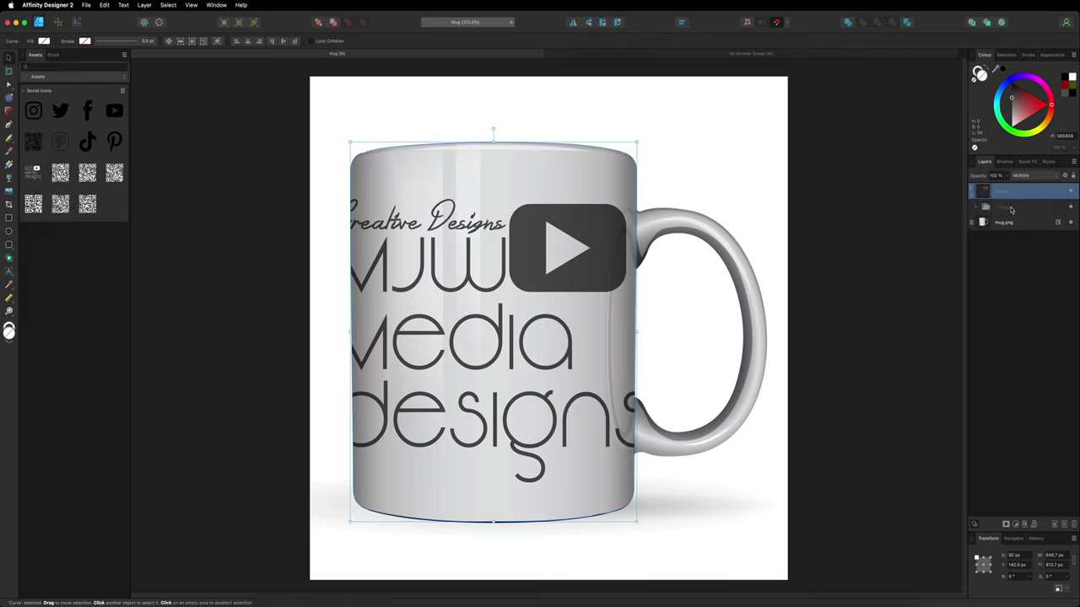
left_click(1004, 207)
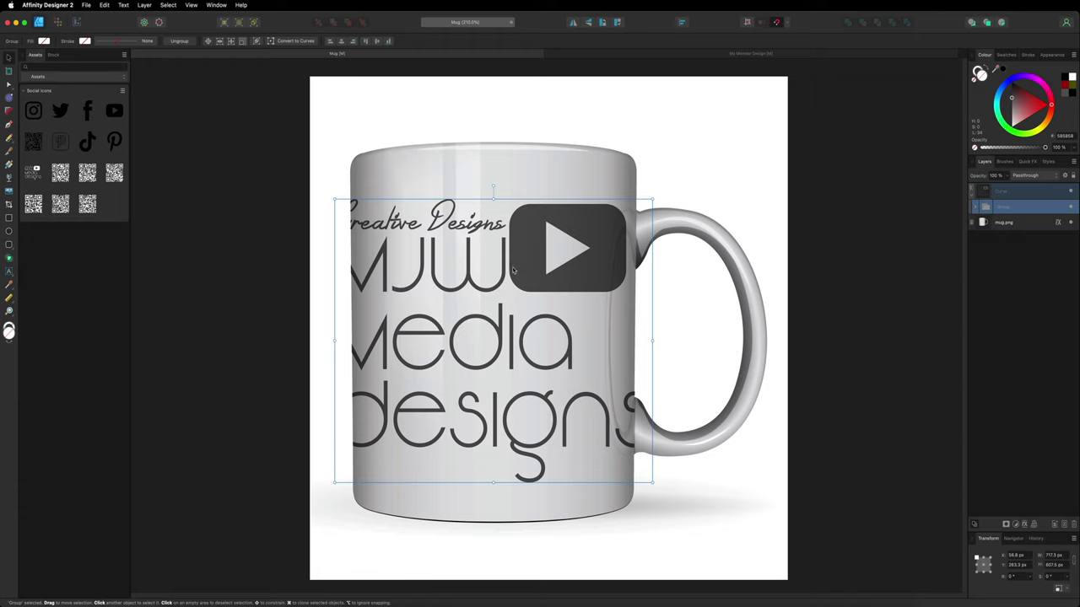
left_click_drag(502, 329, 498, 283)
scroll(588, 191, "up", 5)
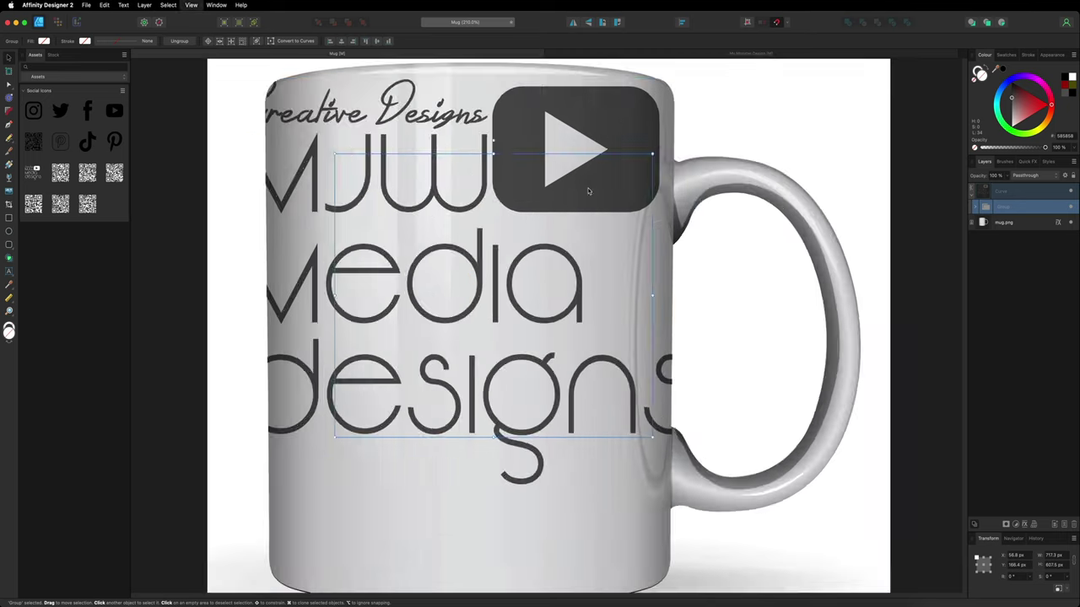
scroll(588, 191, "up", 4)
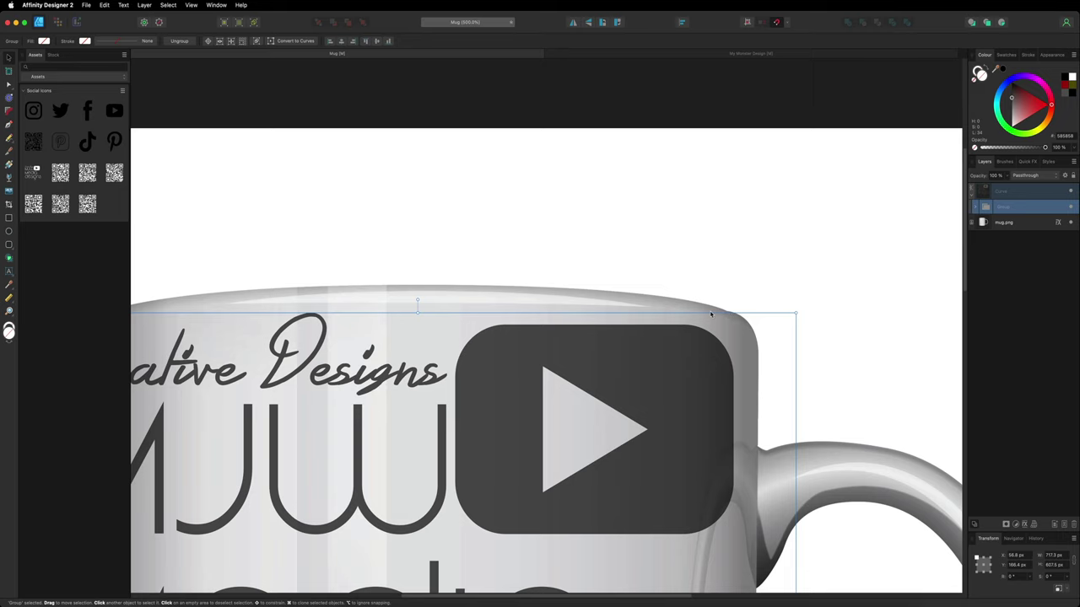
scroll(725, 314, "left", 5)
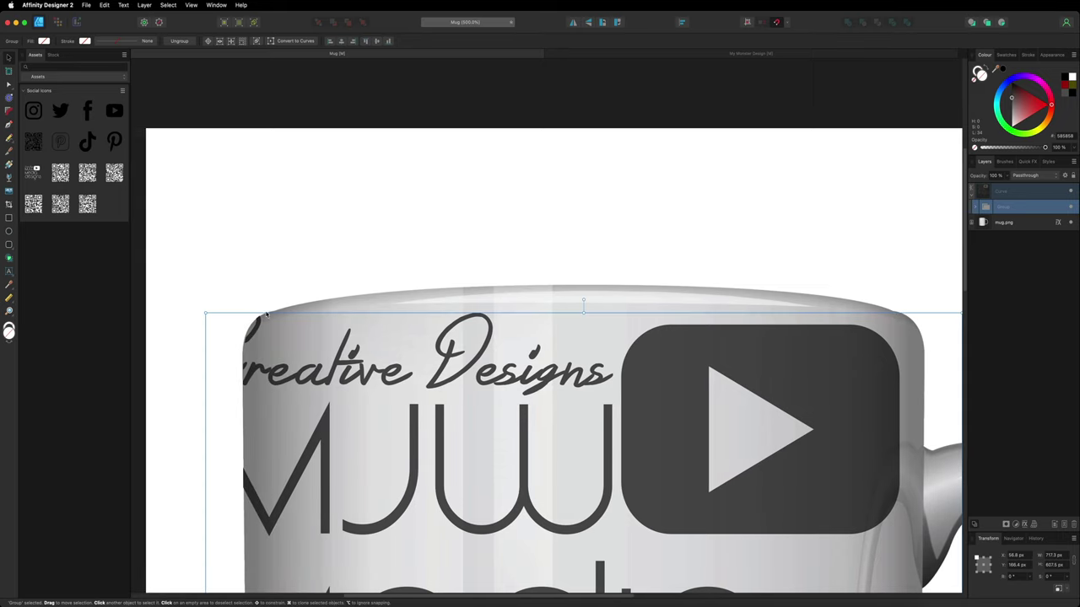
scroll(392, 308, "right", 3)
scroll(301, 315, "right", 2)
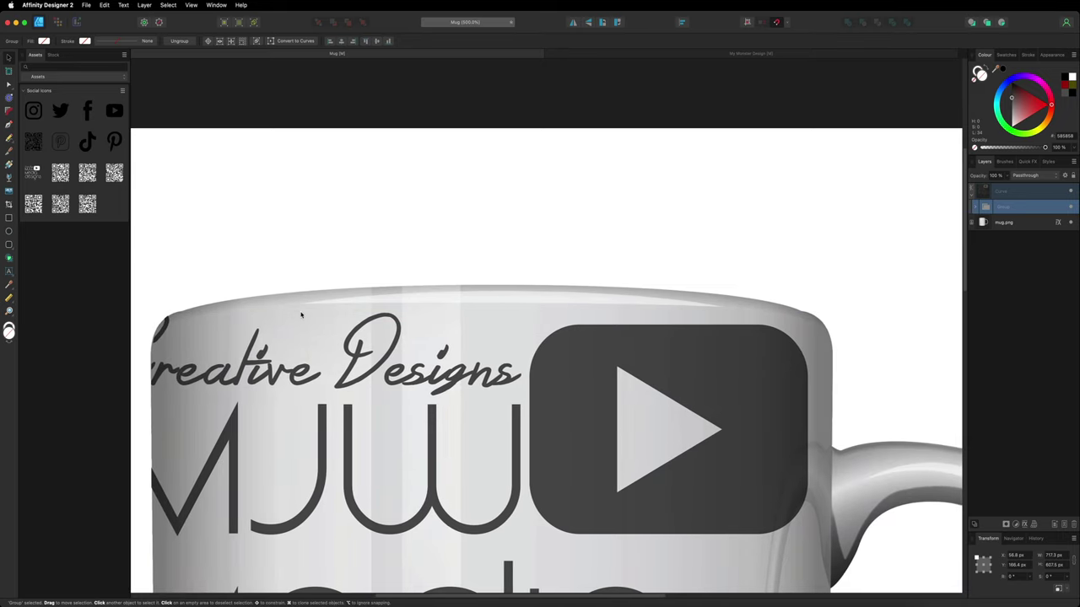
scroll(312, 310, "down", 2)
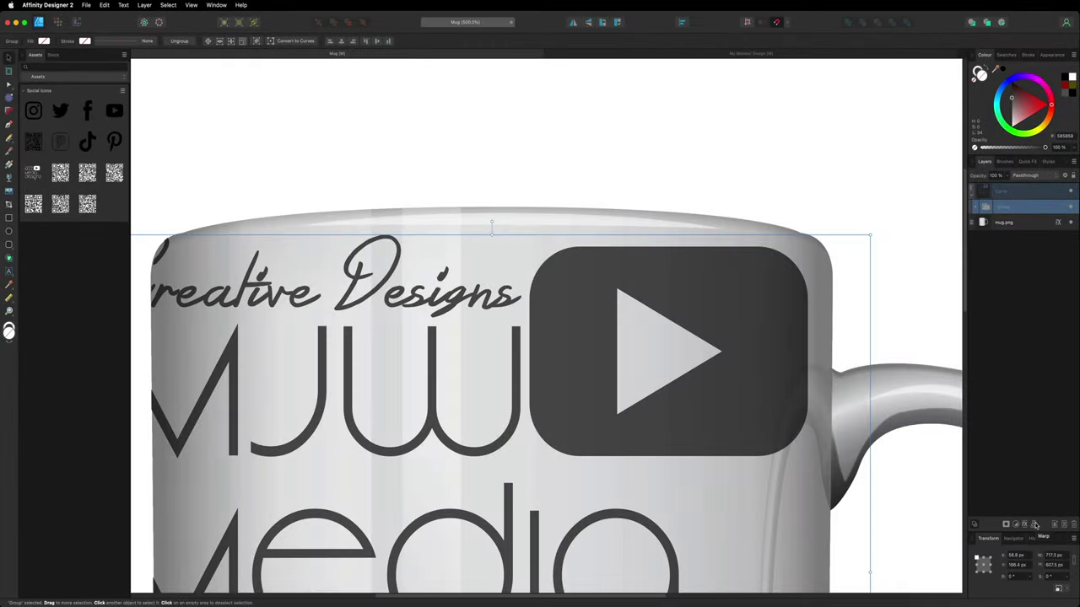
left_click(1035, 525)
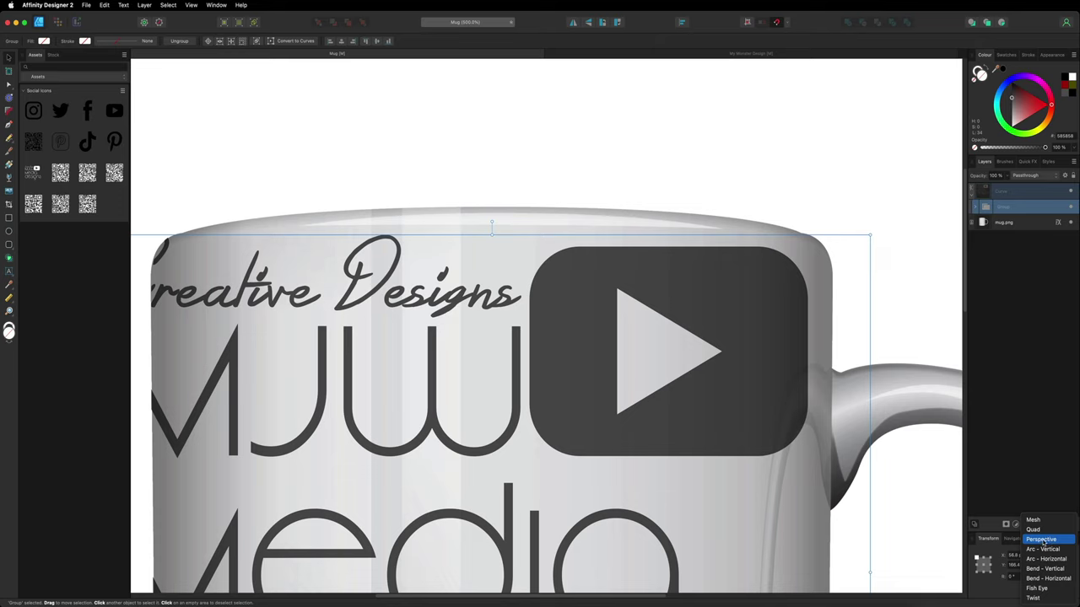
Turn the artwork into a warp group and pull its top edge up to follow the rim.
left_click(1043, 539)
key("a")
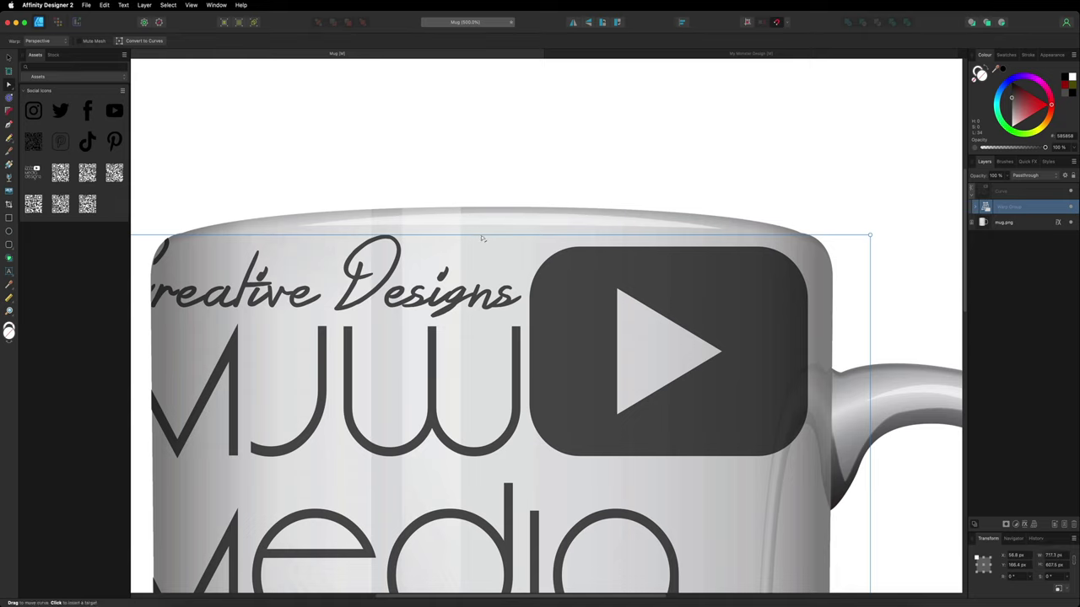
left_click_drag(487, 237, 485, 210)
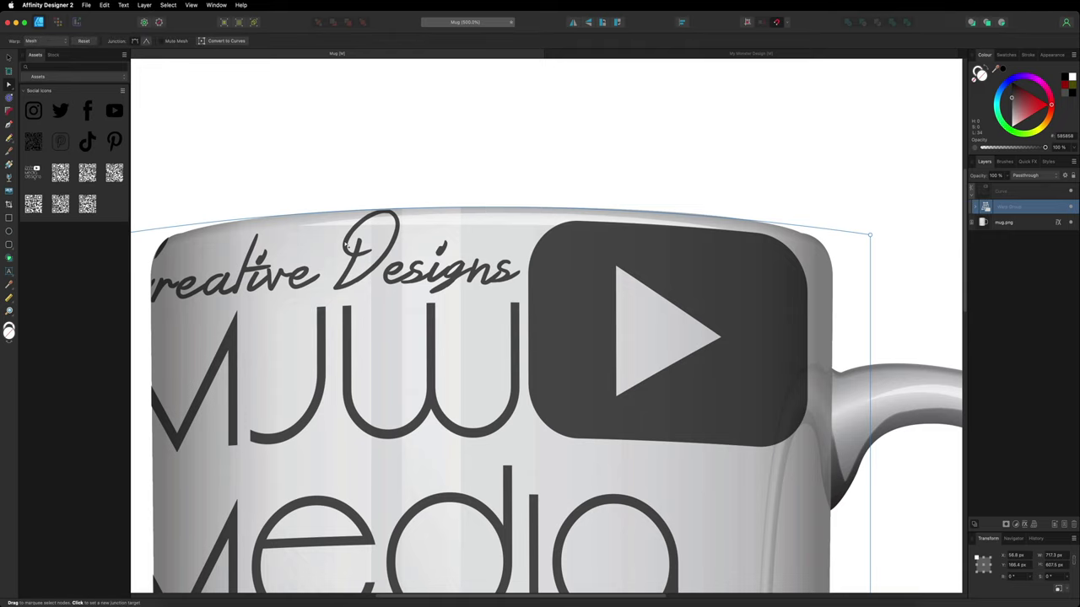
key("super+minus")
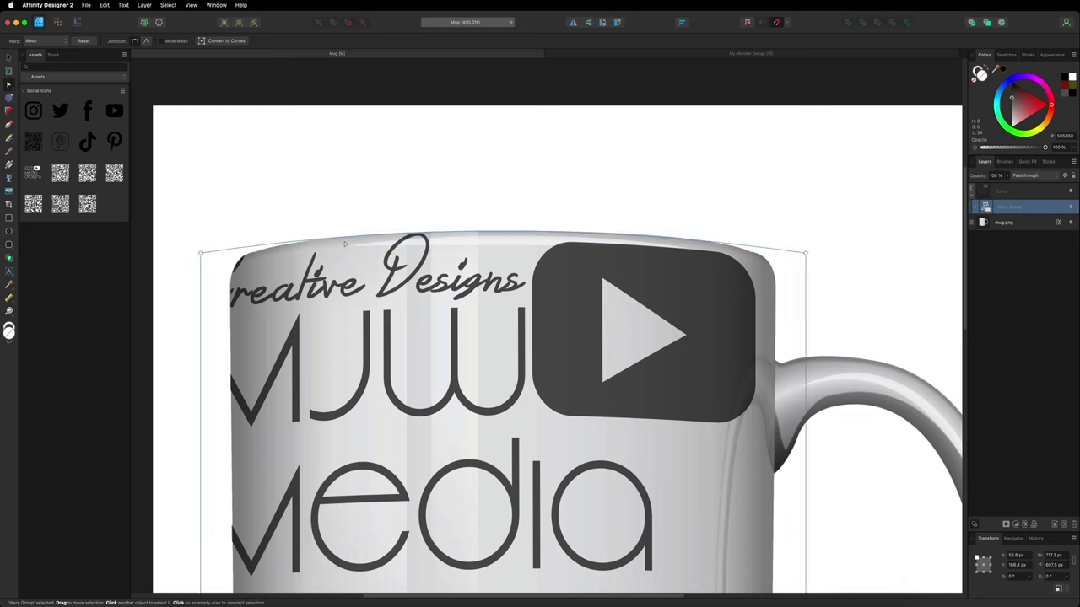
key("super+minus")
key("super+minus")
key("super+equal")
key("super+minus")
scroll(345, 243, "down", 5)
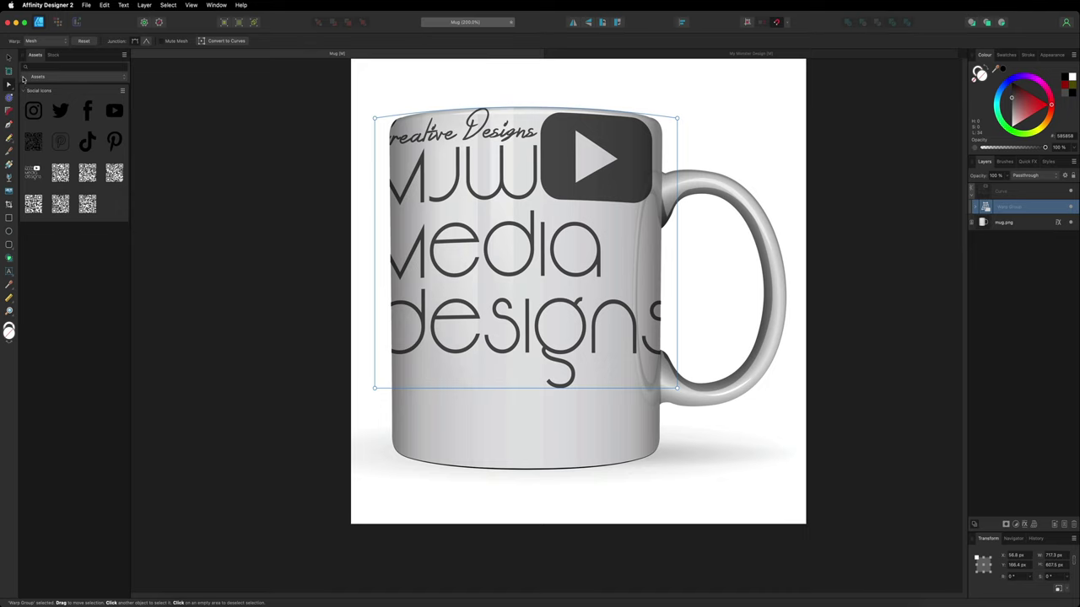
Lower the warp group, bow its bottom edge along the mug's base, then nudge it up slightly.
left_click(10, 59)
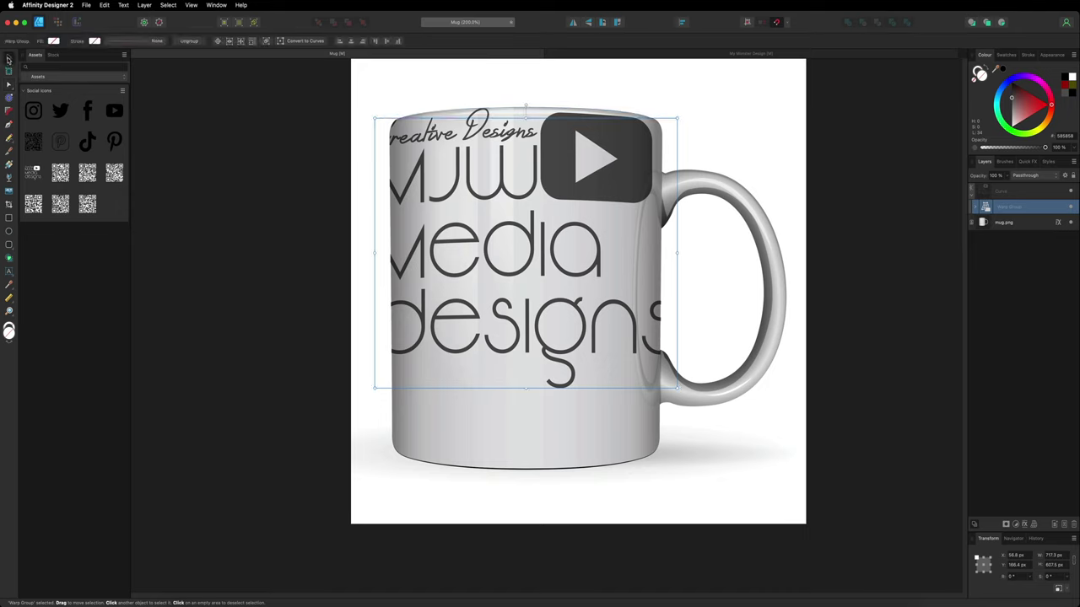
left_click_drag(550, 236, 549, 296)
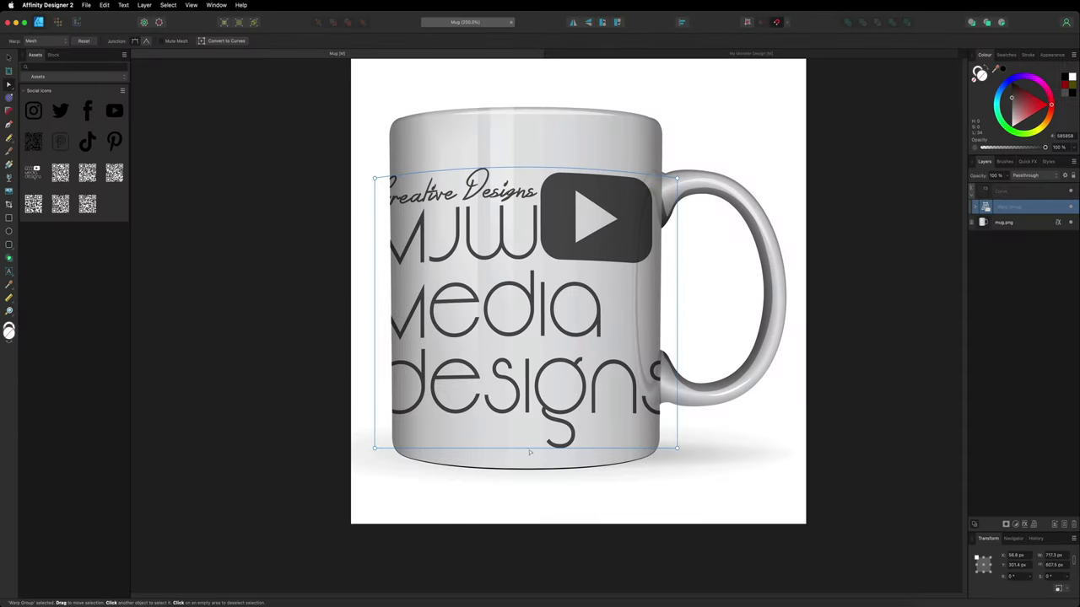
left_click_drag(528, 450, 527, 471)
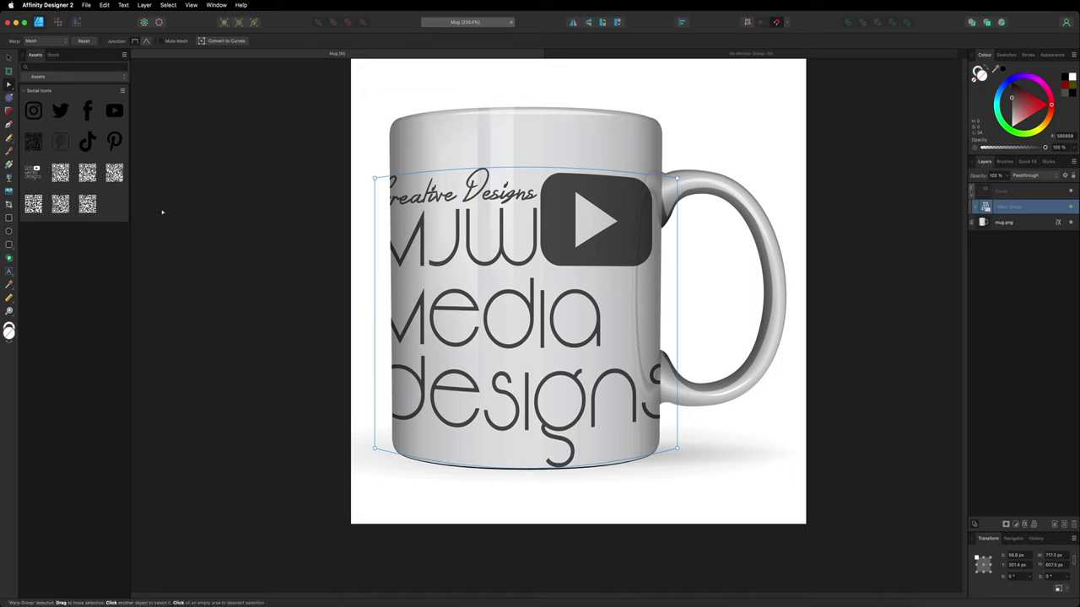
left_click(9, 58)
left_click_drag(542, 307, 541, 286)
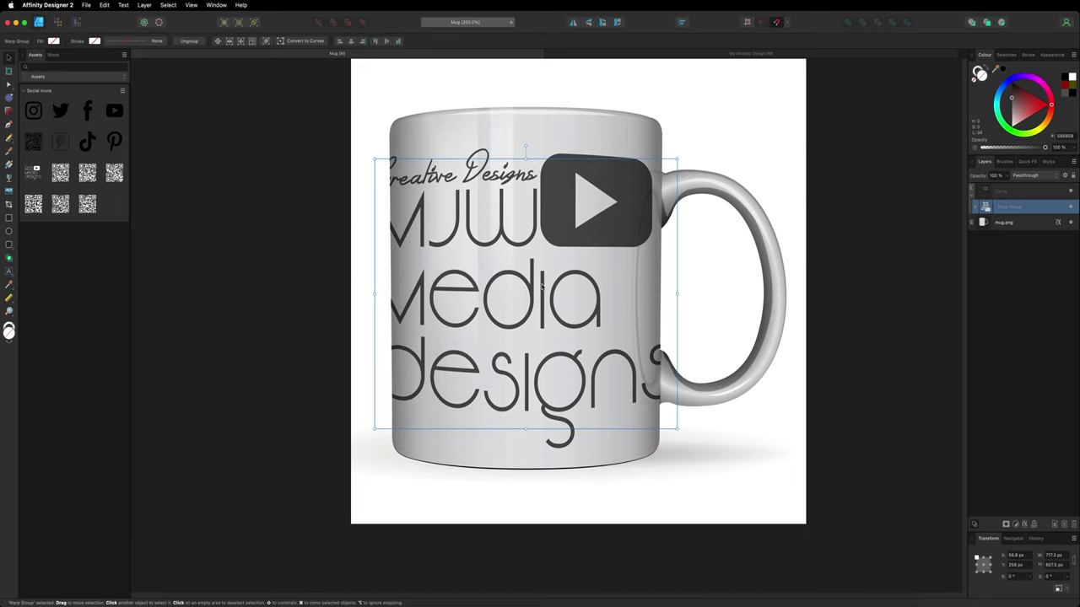
left_click(250, 287)
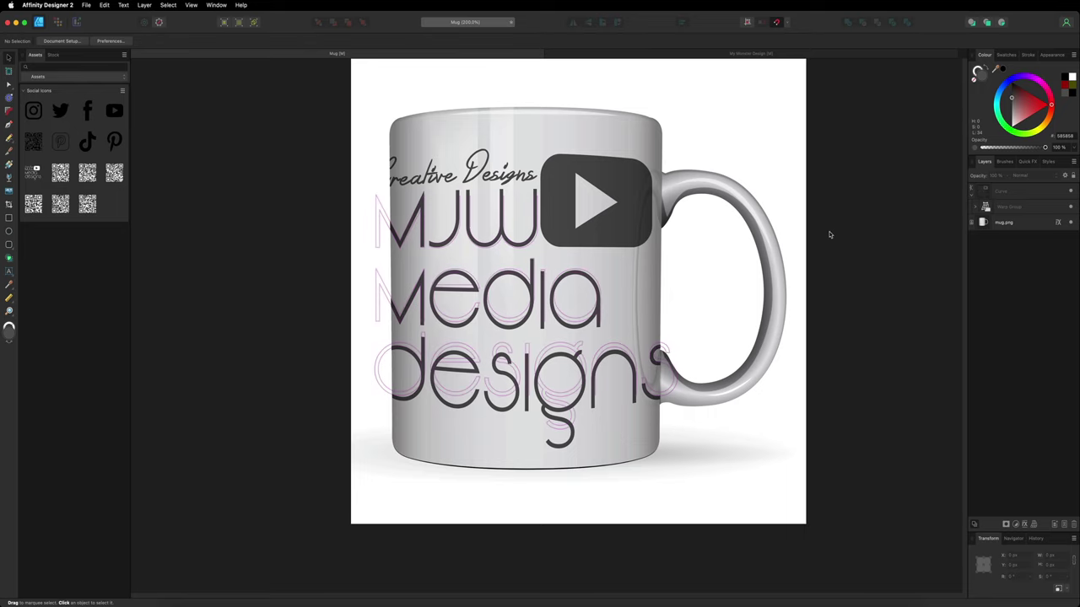
Fill the play-button shape inside the Warp Group with dark red.
left_click(976, 206)
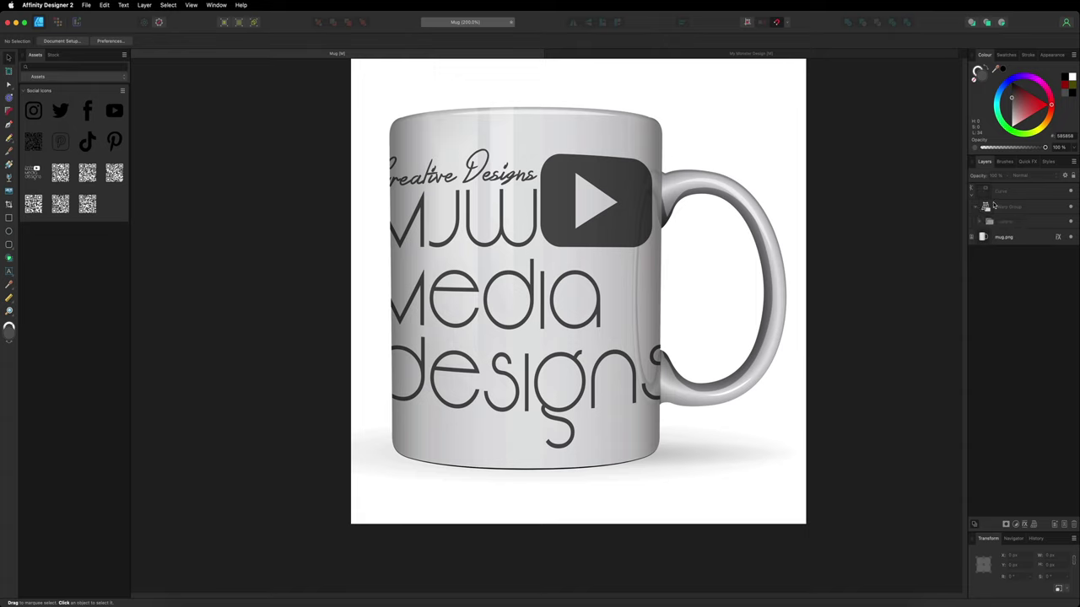
left_click(1000, 219)
left_click(980, 221)
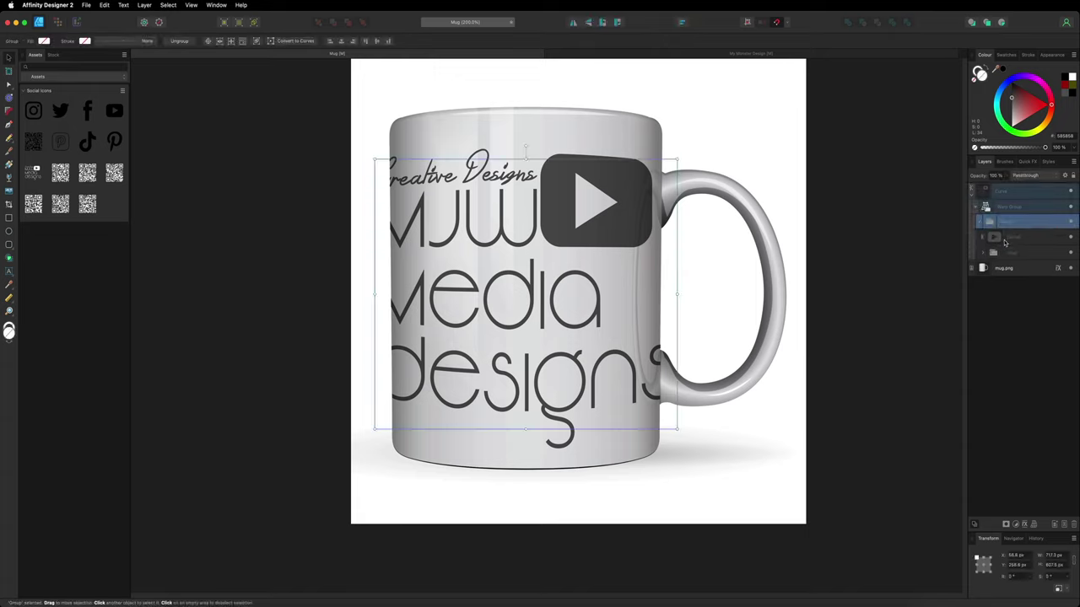
left_click(1004, 239)
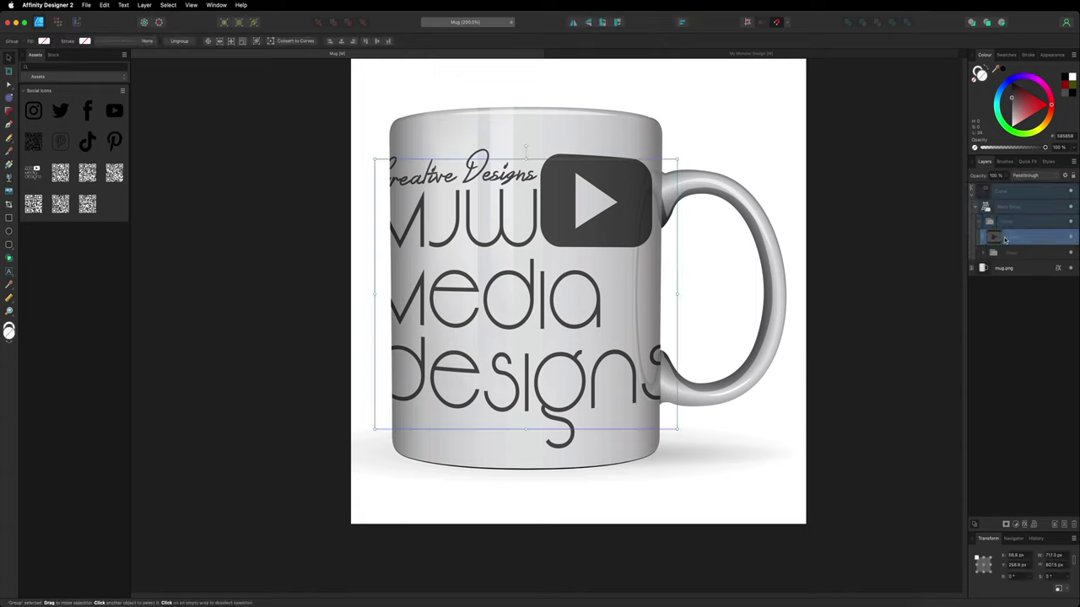
left_click(1065, 86)
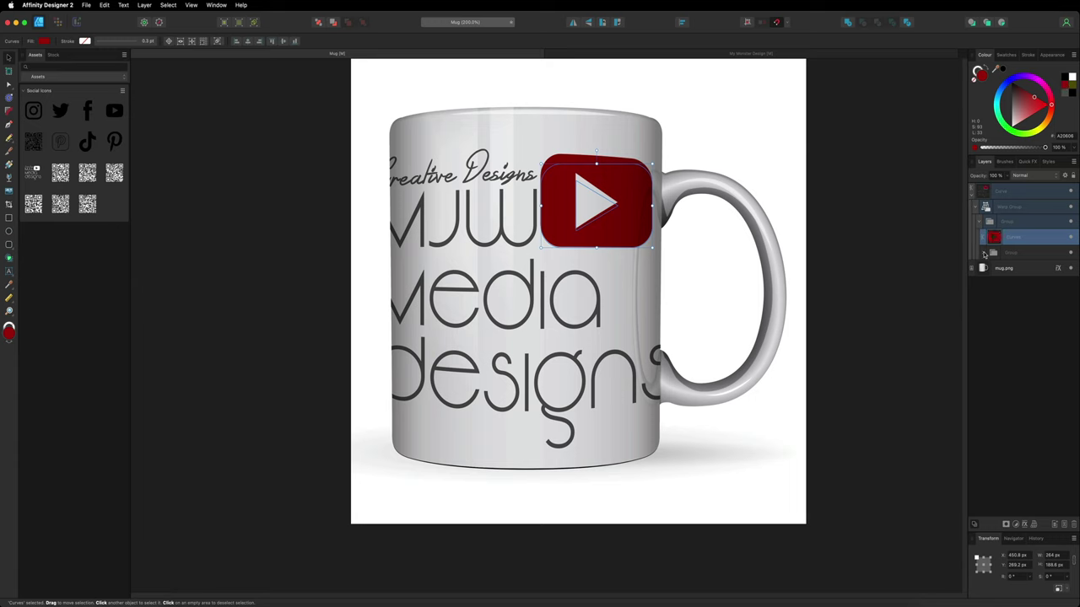
Recolour the MJW media designs and Creative Designs lettering dark red, then deselect.
left_click(986, 253)
left_click(1018, 270)
left_click(1018, 285, "shift")
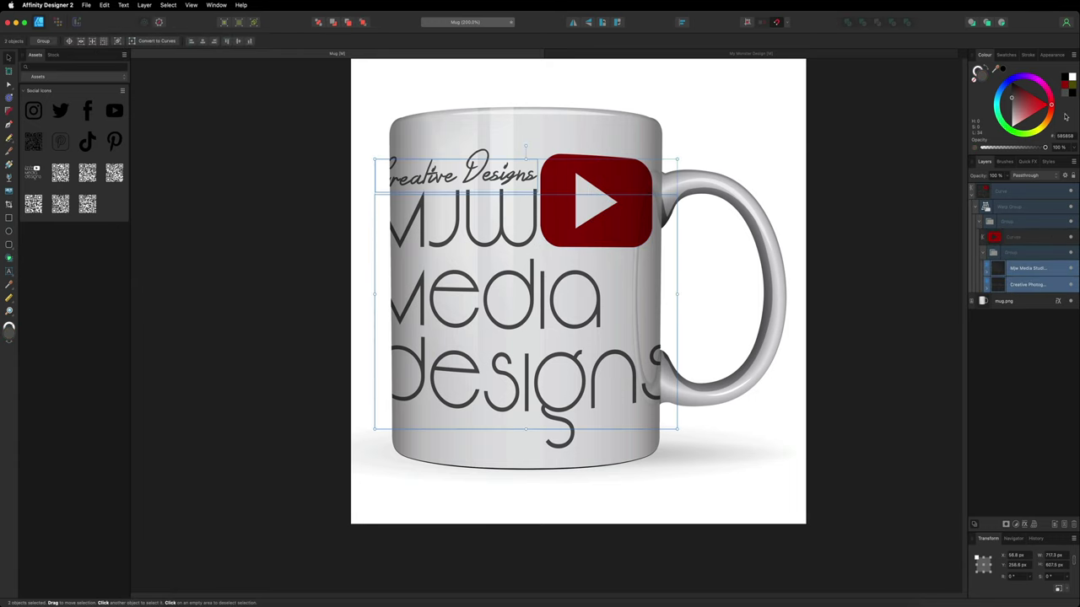
left_click(1065, 86)
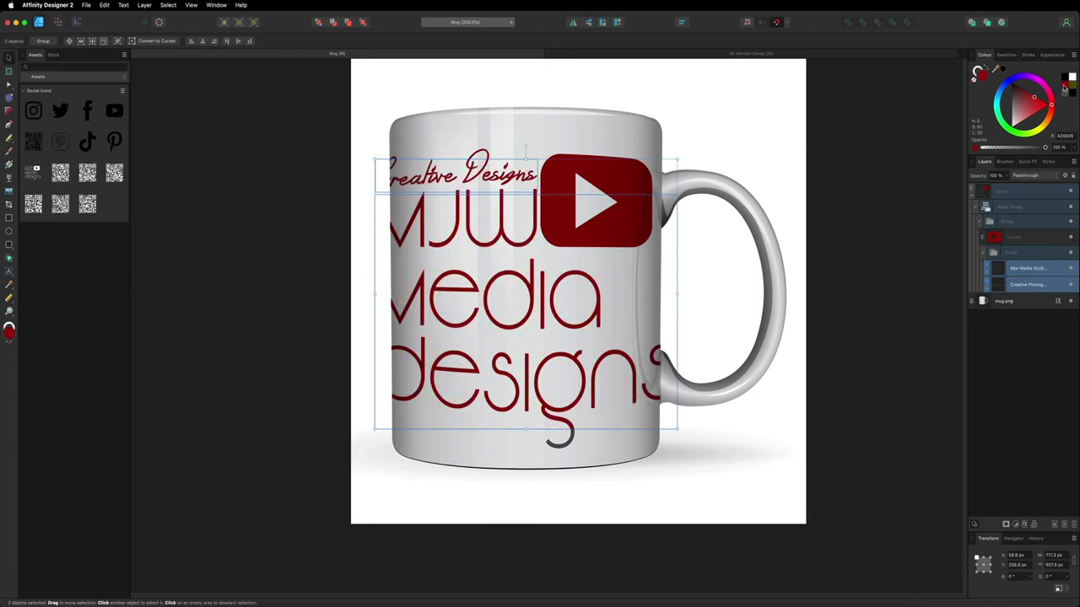
left_click(910, 109)
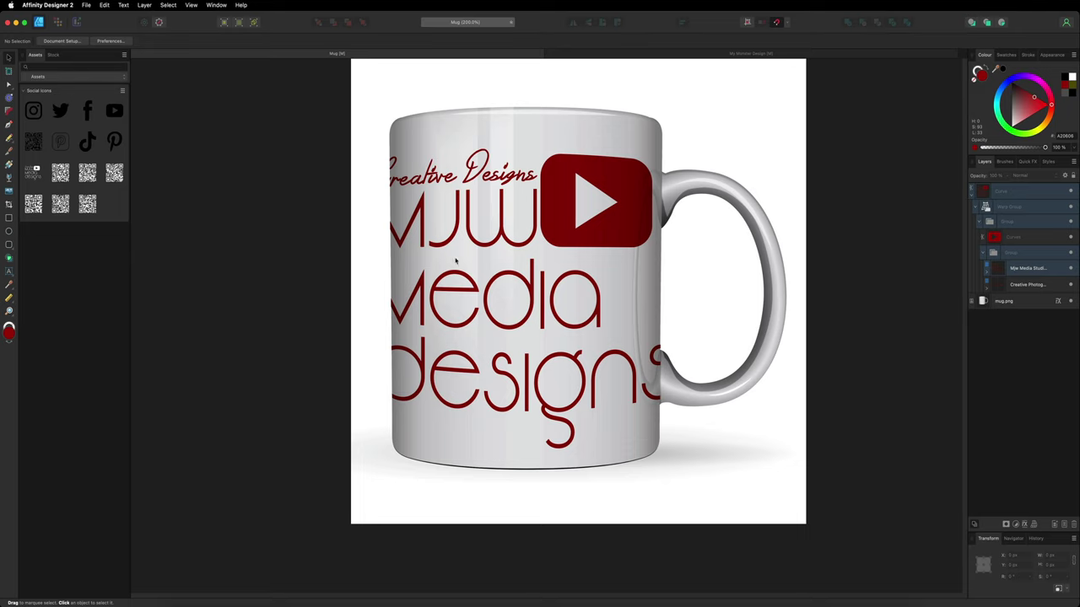
In the MJW lettering, replace 'media' with 'YouTub' and 'designs' with 'Channel'.
left_click(1017, 285)
left_click(1021, 270)
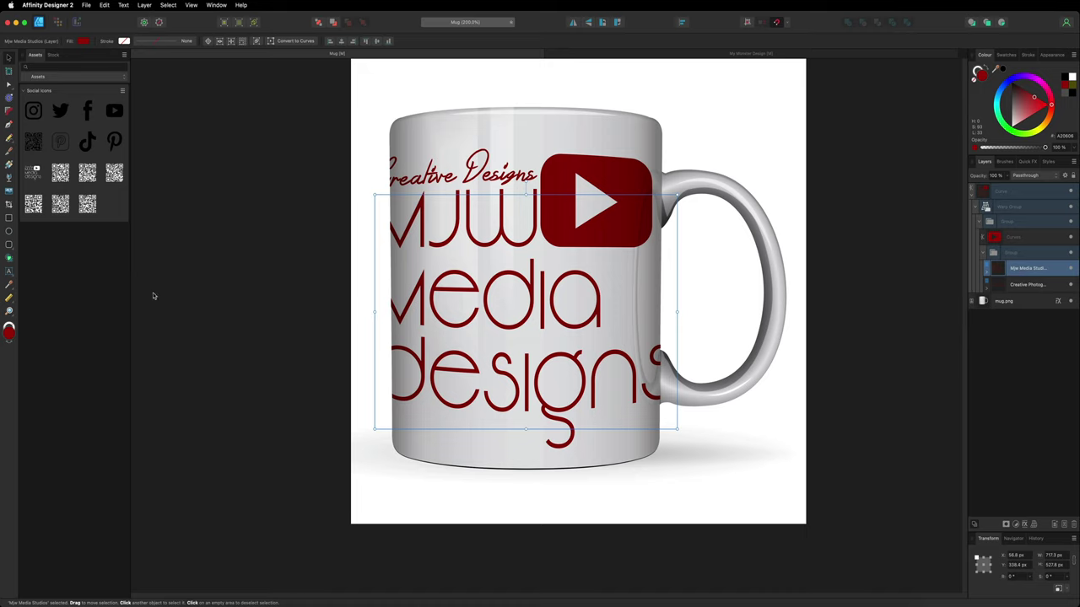
left_click(8, 271)
key("super+j")
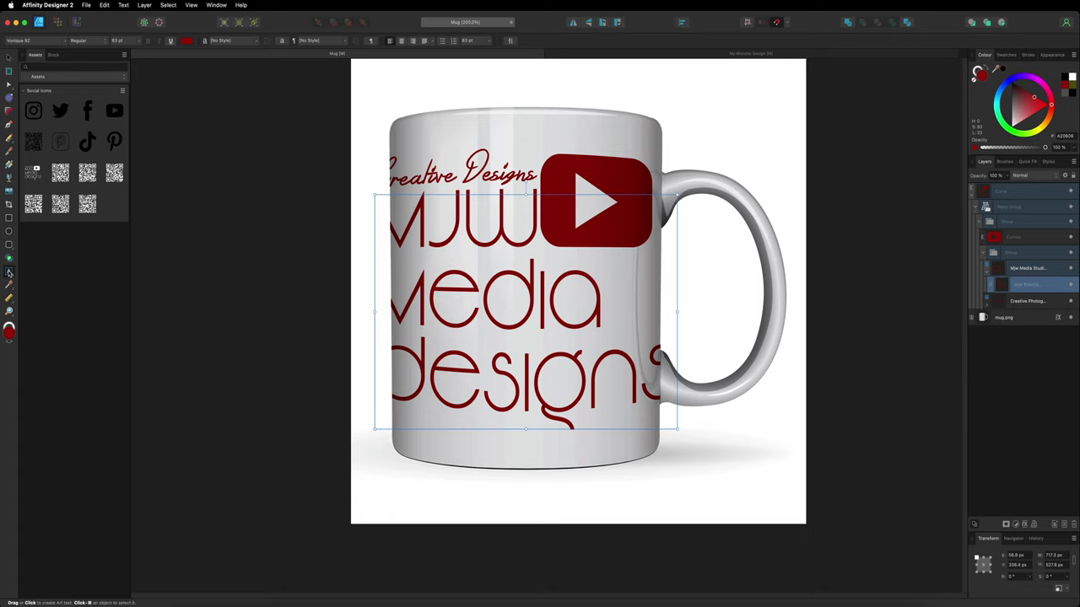
double_click(506, 297)
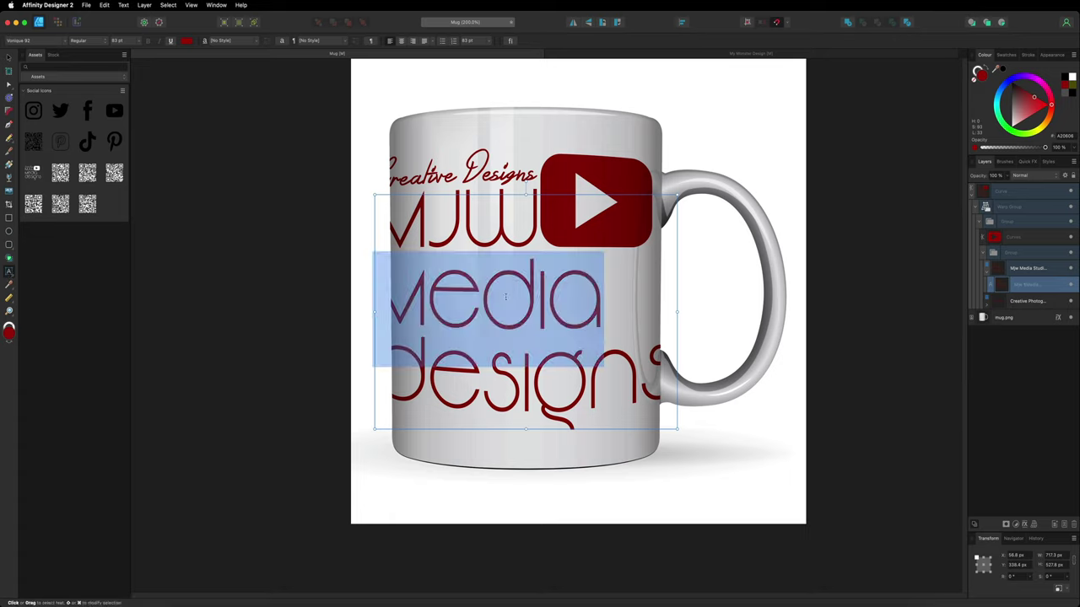
type("YouTub")
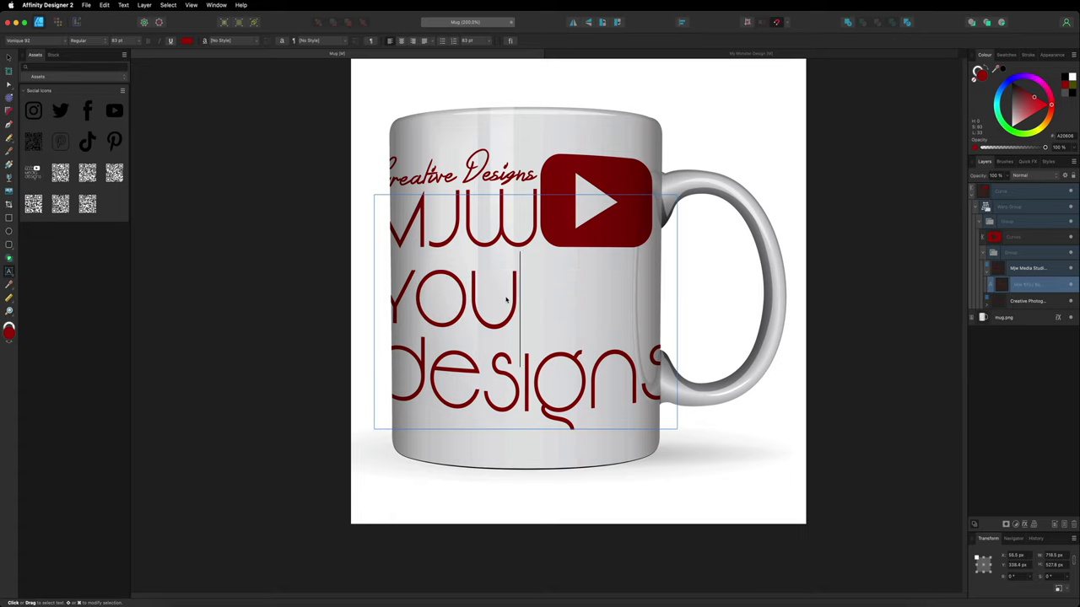
double_click(409, 377)
type("Channel")
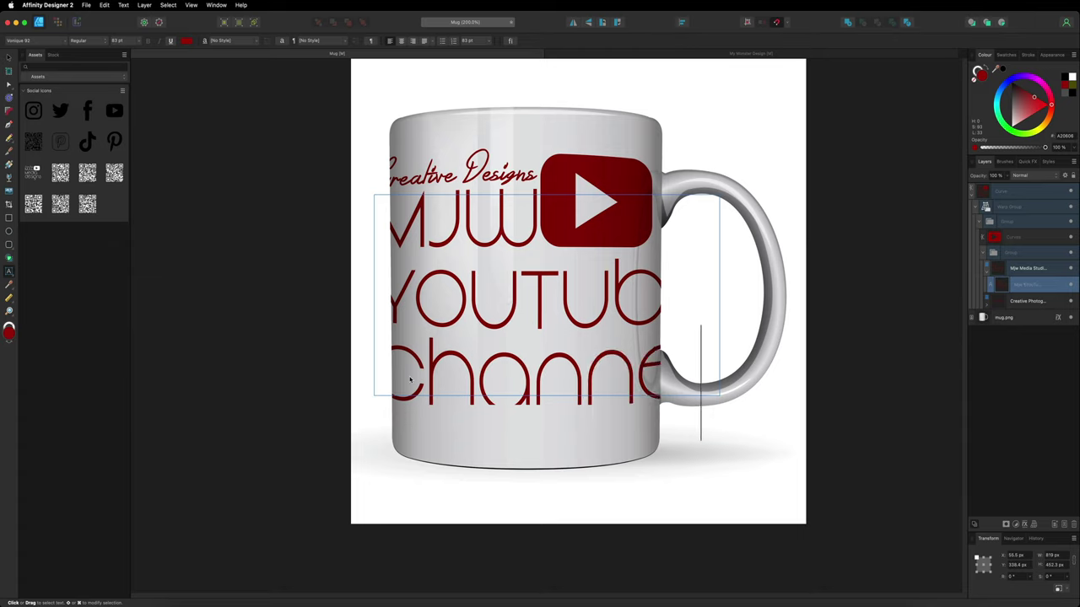
left_click(8, 57)
left_click(160, 151)
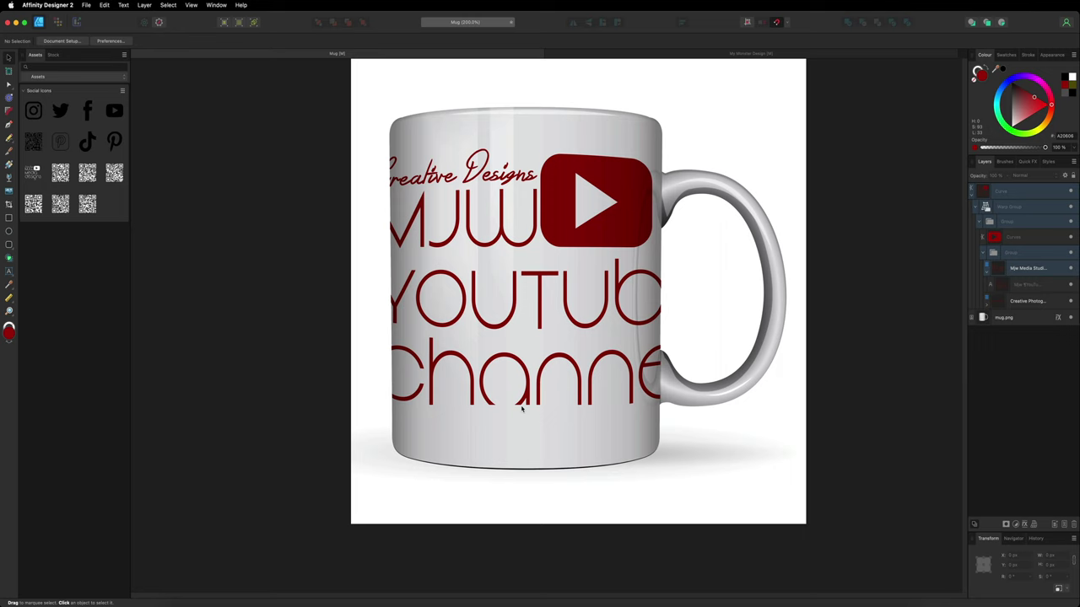
scroll(521, 409, "up", 3)
scroll(521, 409, "down", 3)
scroll(441, 212, "up", 3)
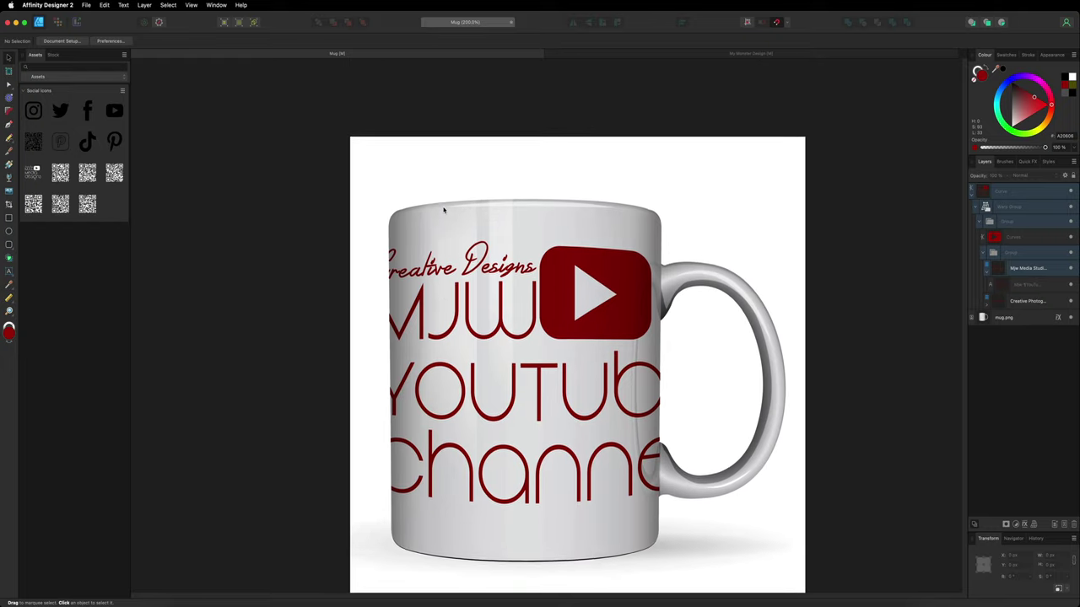
scroll(443, 210, "down", 1)
scroll(376, 208, "right", 3)
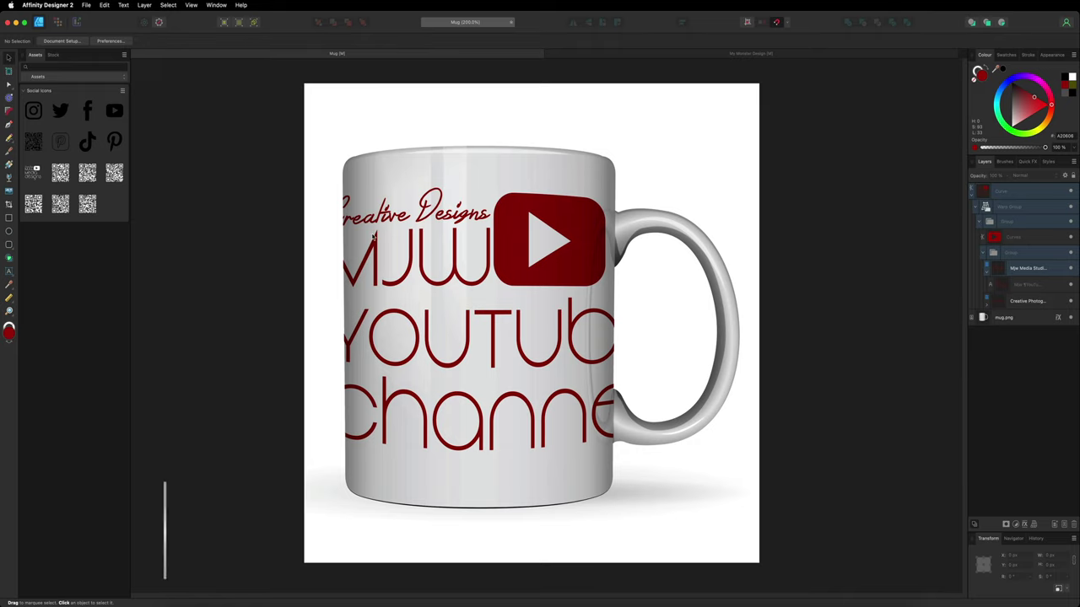
scroll(374, 238, "up", 1)
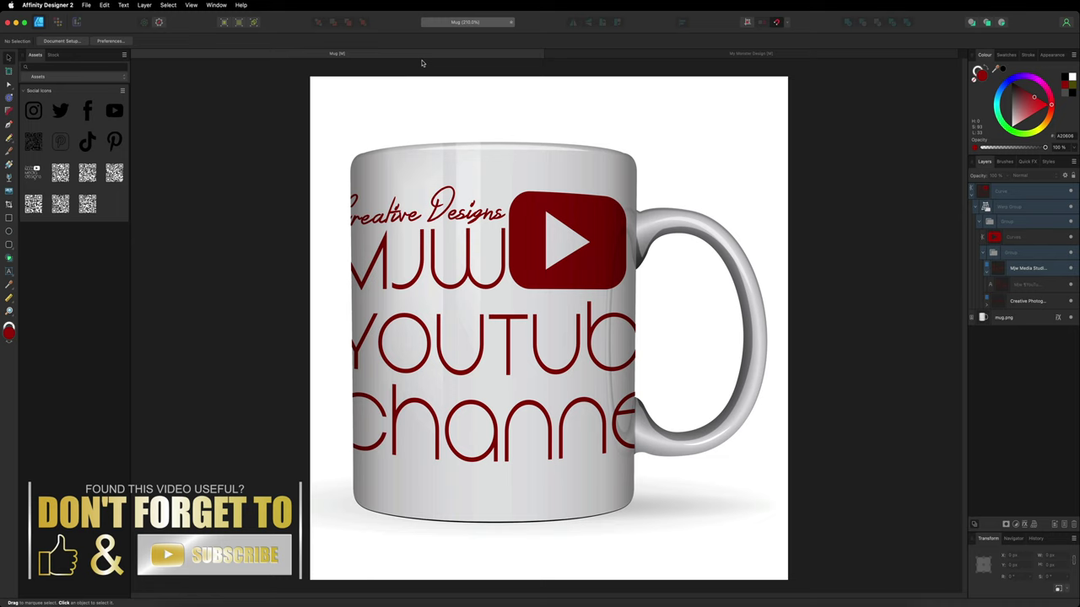
left_click(674, 236)
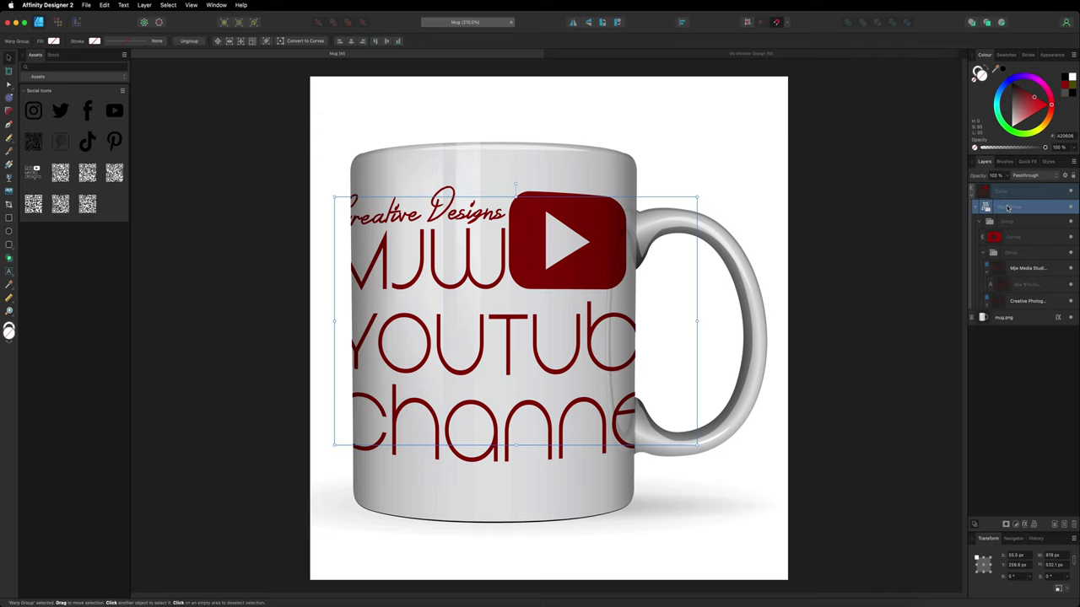
Delete the lettering and logo group from the mug, then view My Monster Design and return.
key("Delete")
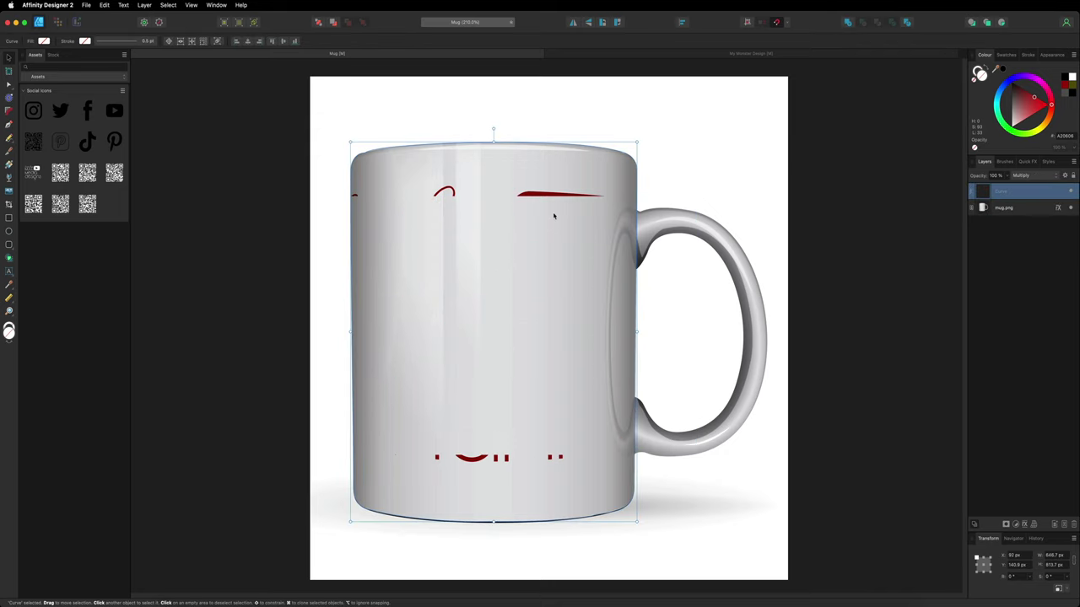
key("super+equal")
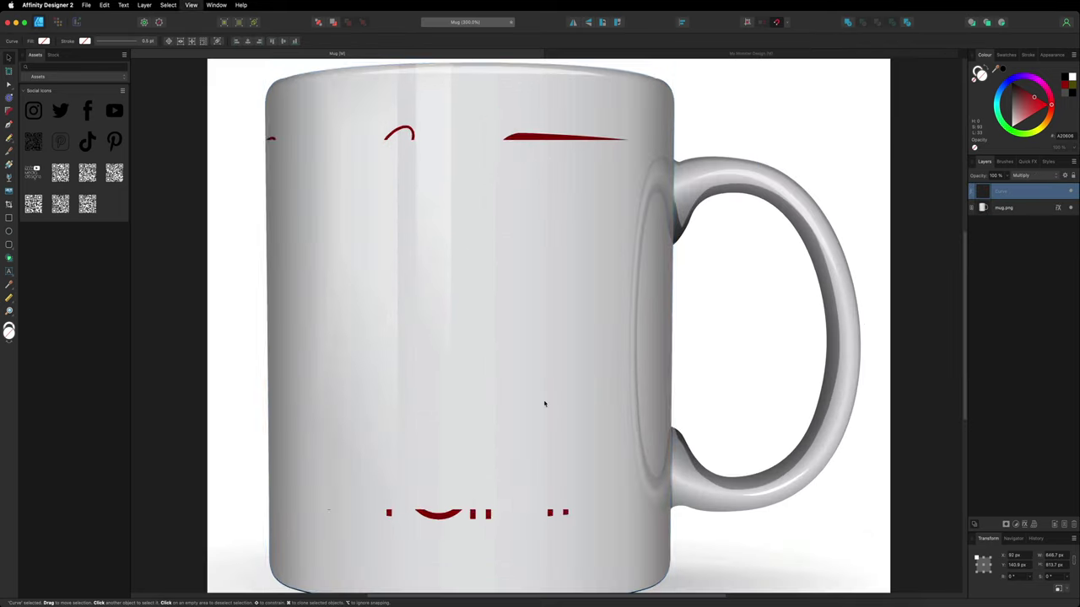
key("super+minus")
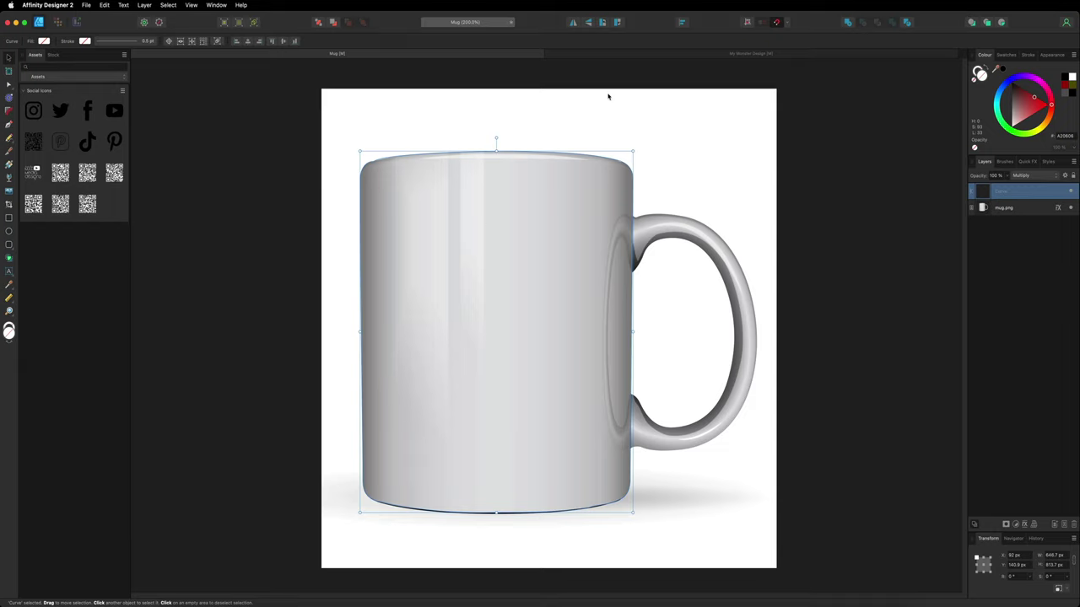
left_click(654, 56)
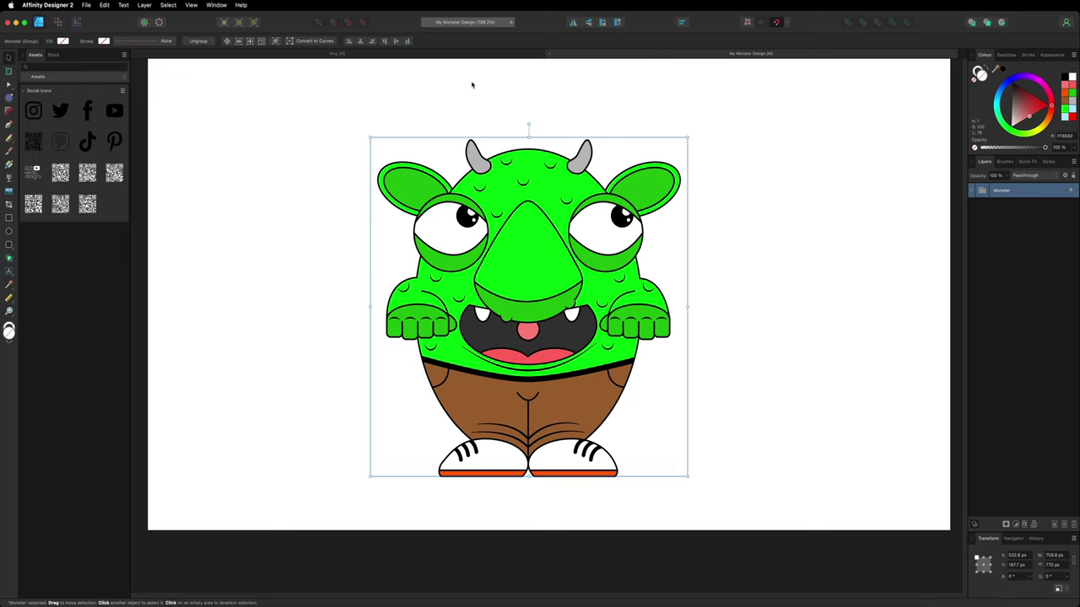
left_click(463, 55)
Paste the green monster onto the mug, shrink it, and position it over the mug body.
key("super+v")
left_click_drag(679, 242, 483, 242)
left_click_drag(670, 169, 640, 186)
left_click_drag(527, 311, 519, 288)
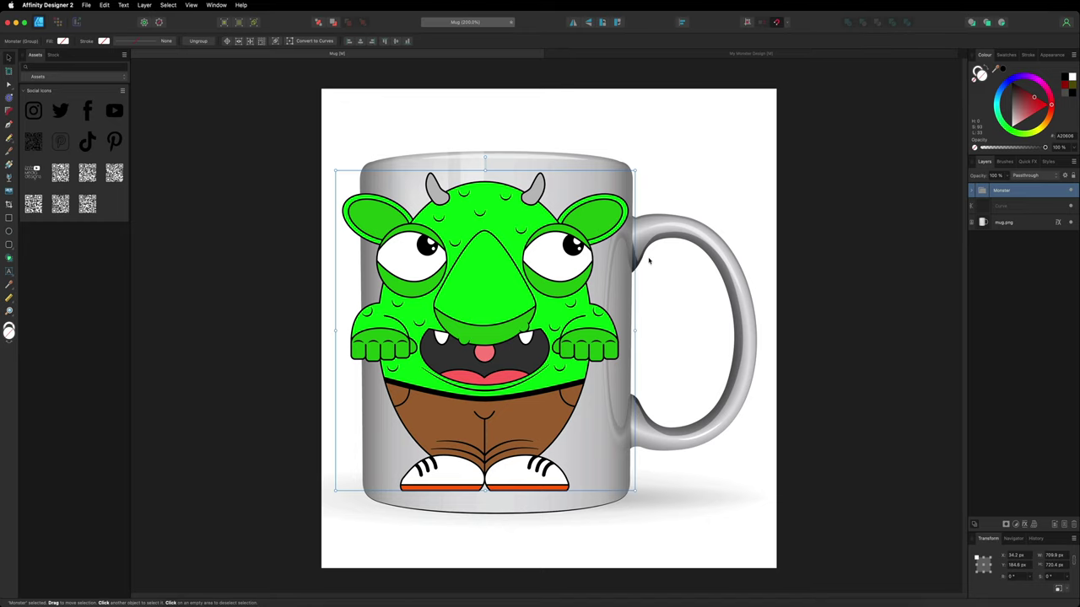
left_click(1011, 207)
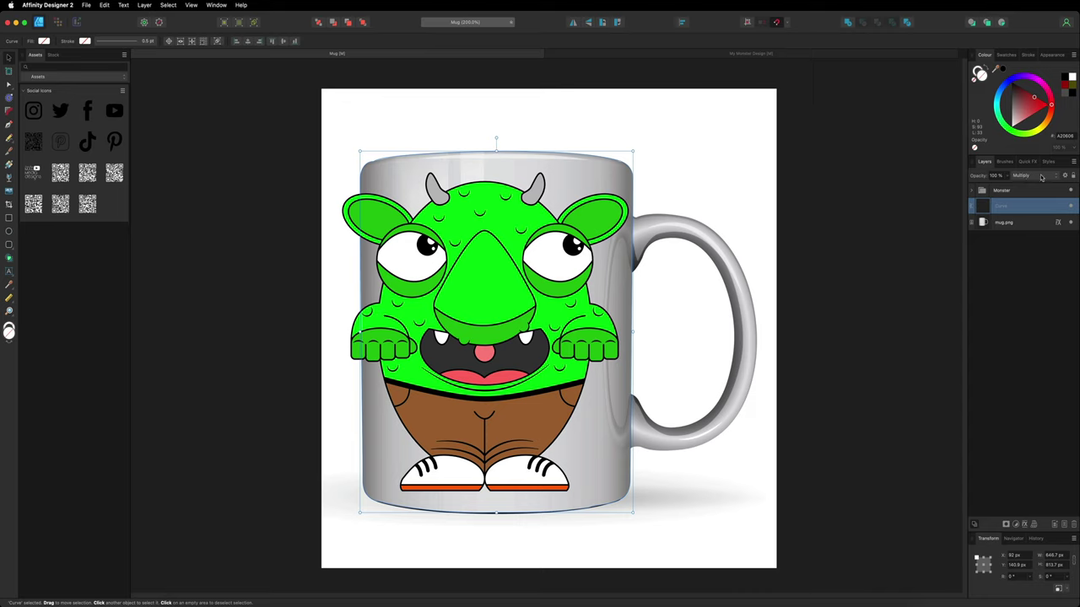
Clip the Monster group inside the Curve mug shape and nudge it up to centre it.
left_click(1006, 191)
left_click_drag(1005, 191, 1033, 207)
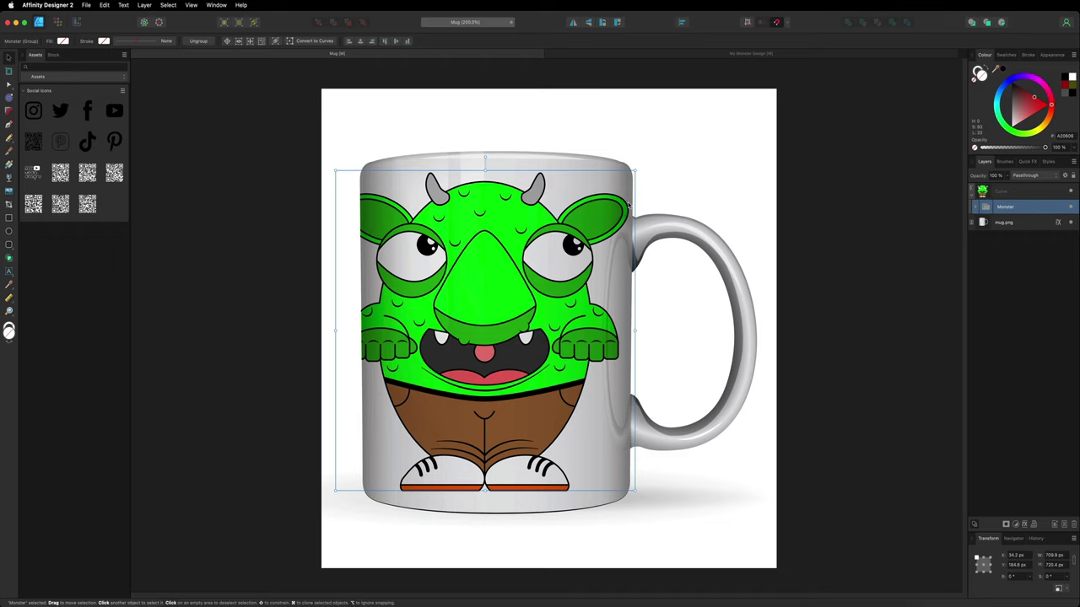
left_click_drag(489, 256, 487, 221)
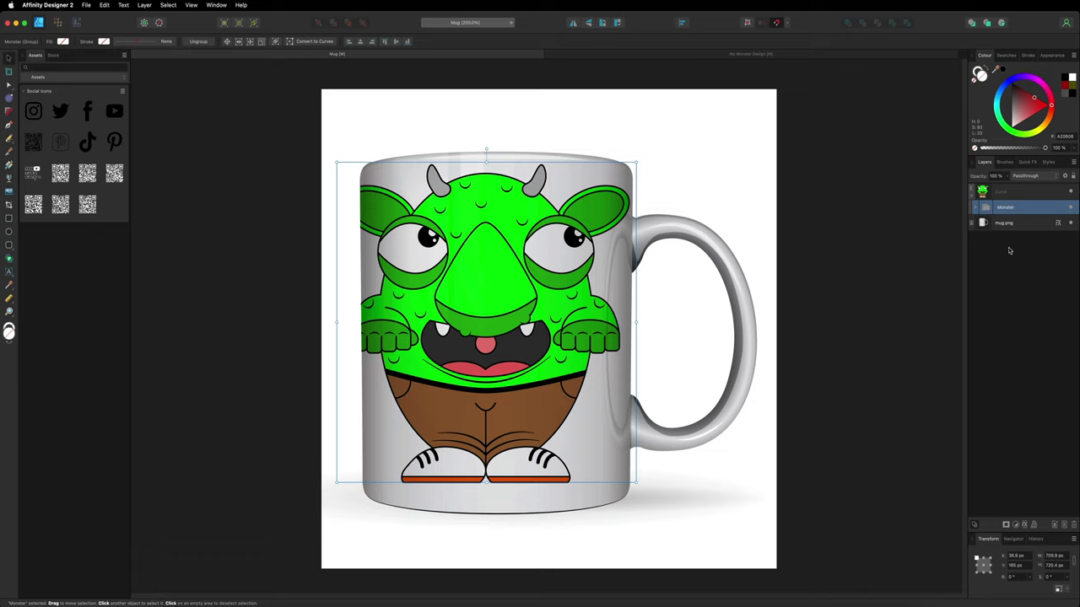
left_click(1034, 525)
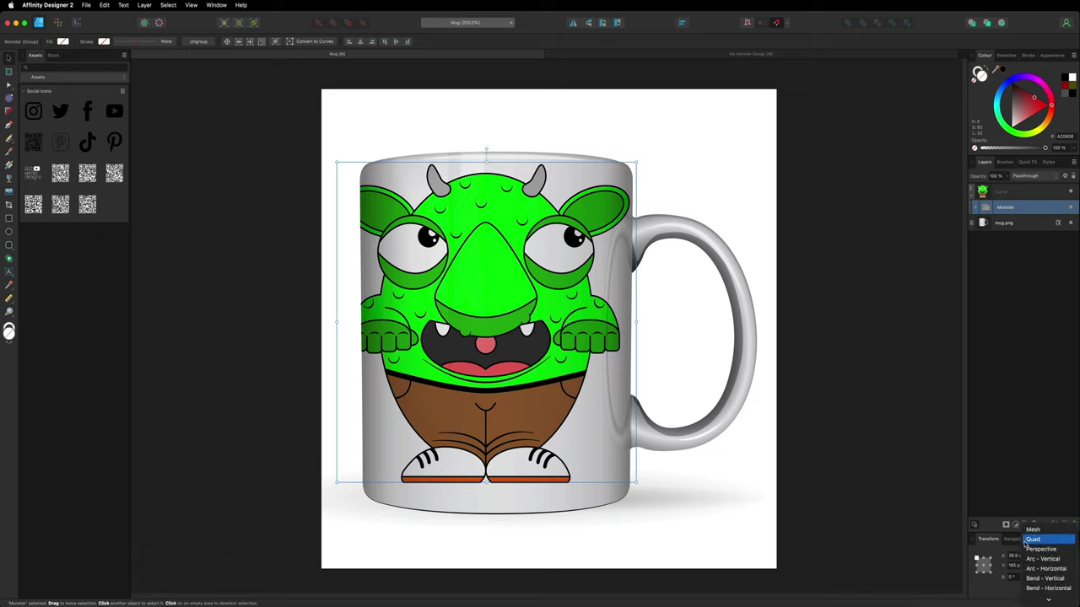
Apply a mesh warp to the monster, curve its top to the mug rim, and move it down.
left_click(1041, 549)
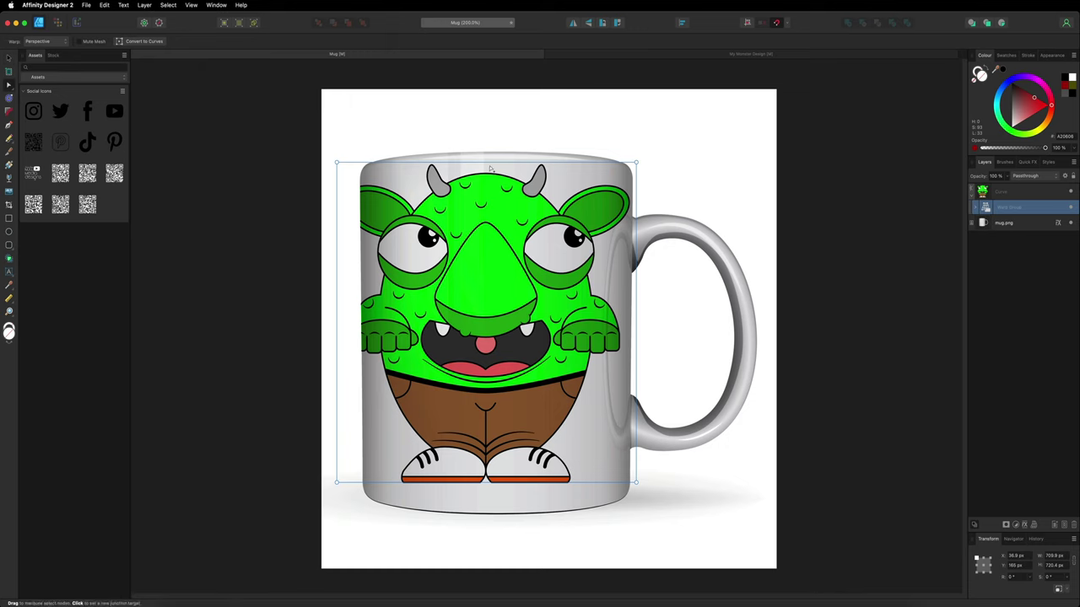
mouse_move(491, 165)
left_mouse_down()
mouse_move(492, 145)
mouse_move(491, 156)
left_mouse_up()
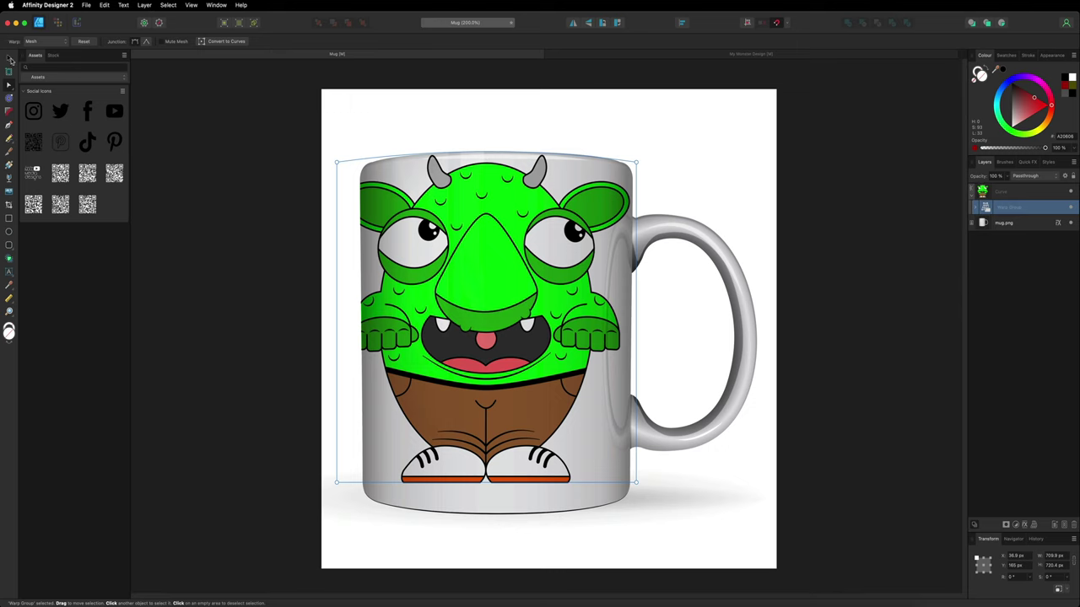
left_click(9, 58)
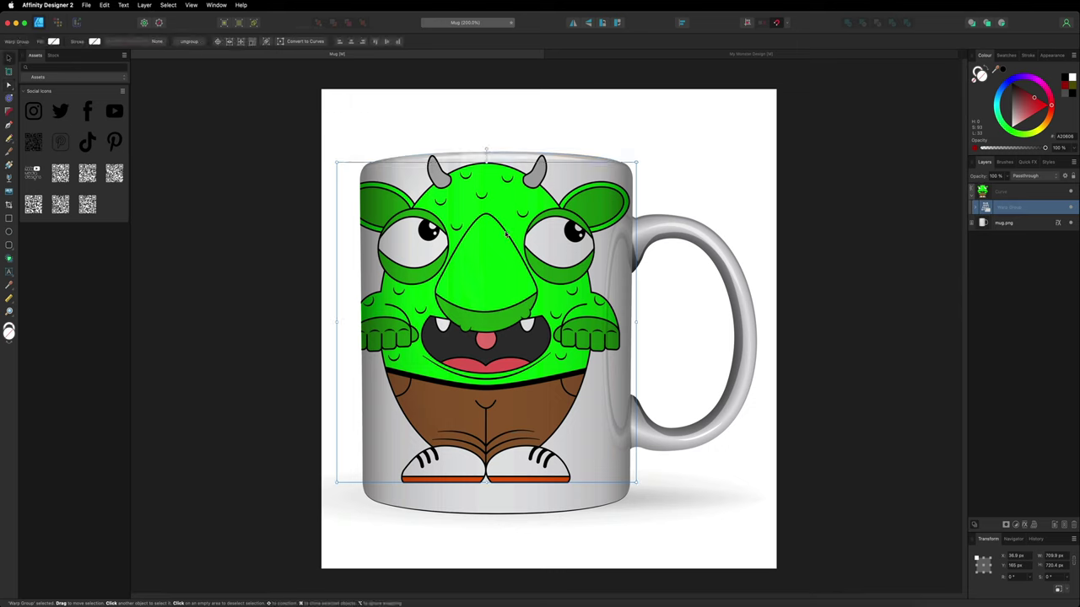
left_click_drag(504, 234, 504, 247)
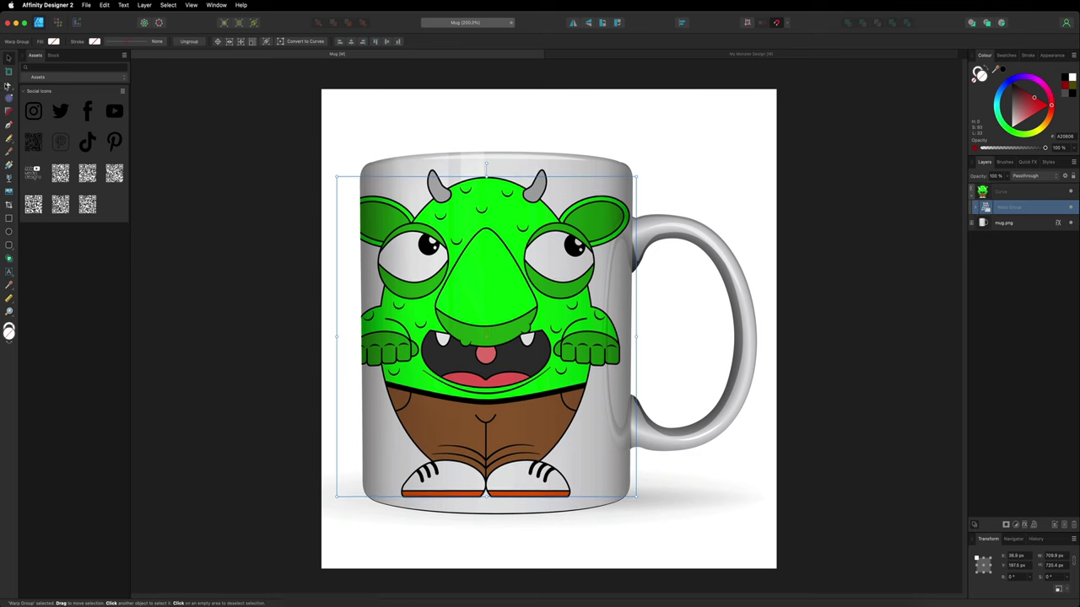
Drag the mesh's bottom edge lower so the pants and shoes reach the base, then nudge up.
left_click(8, 86)
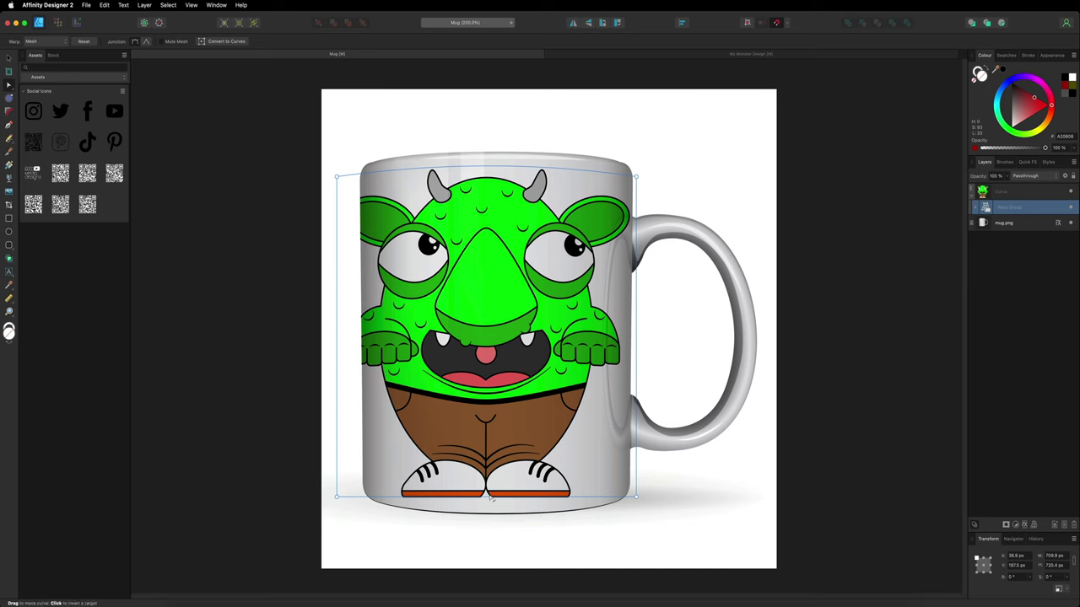
left_click_drag(493, 497, 490, 512)
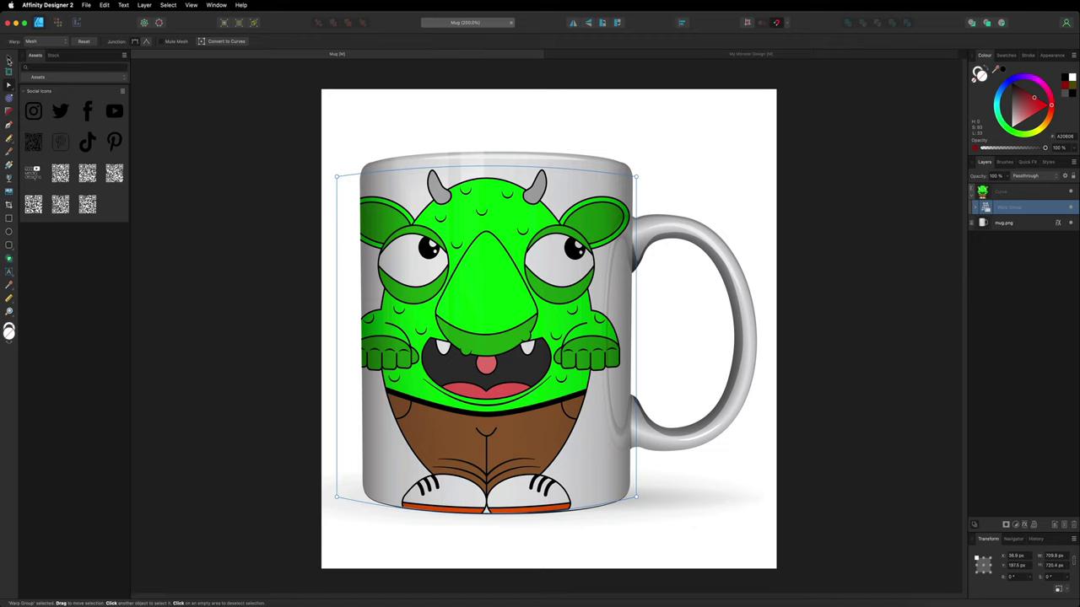
left_click(9, 57)
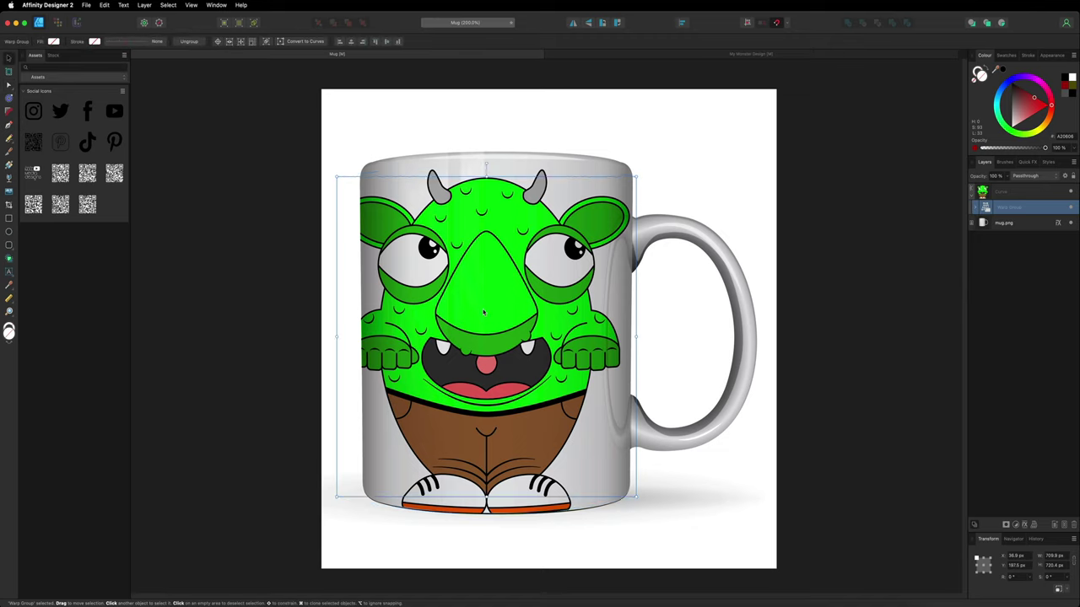
key("shift+Up")
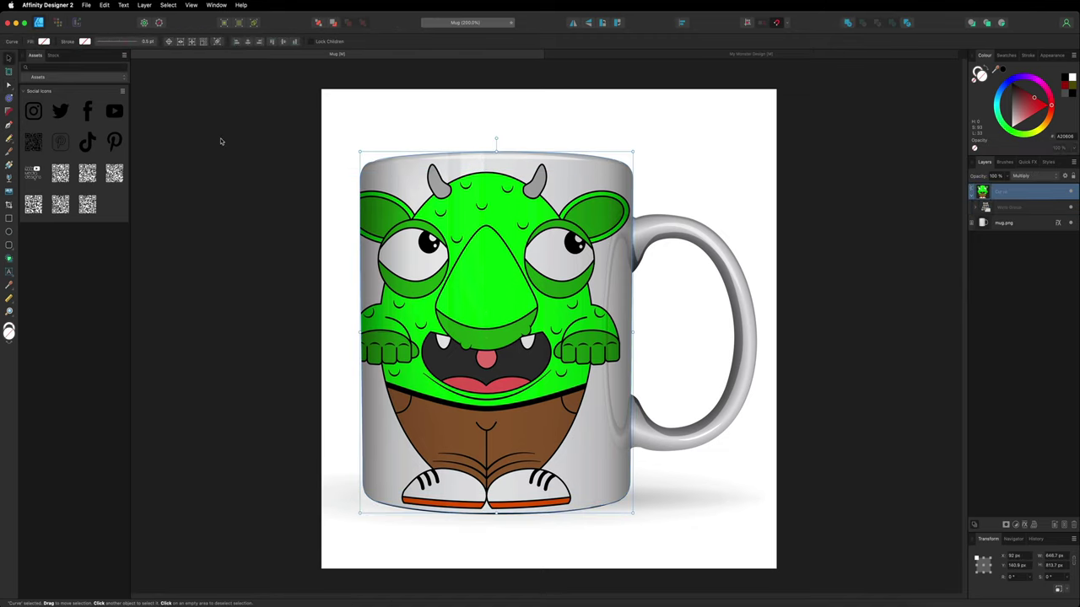
Expand the Warp Group and Monster group to list the monster's part layers.
left_click(220, 137)
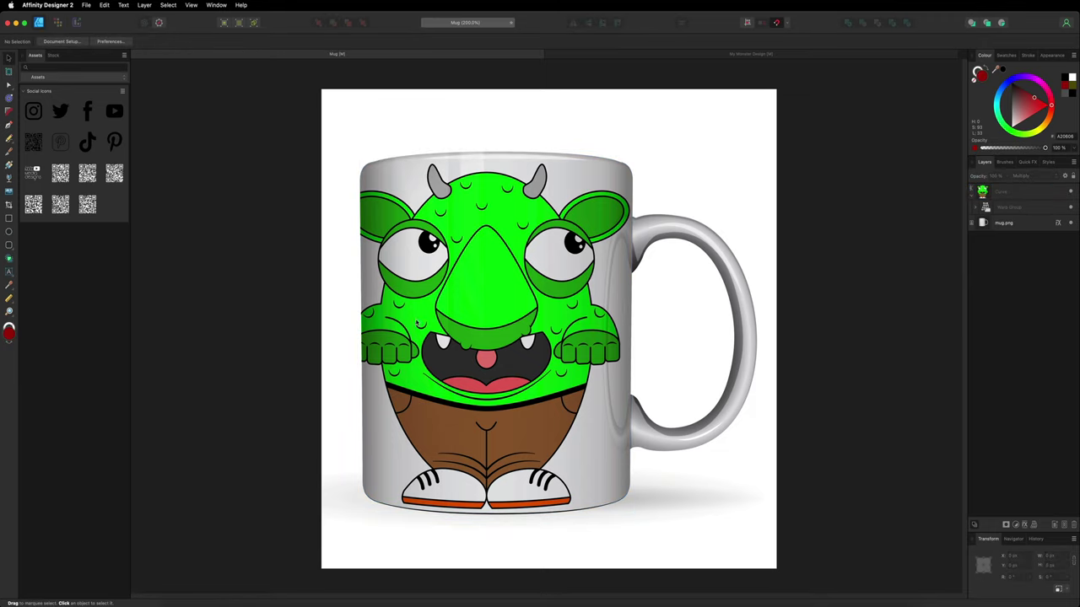
left_click(979, 207)
left_click(978, 222)
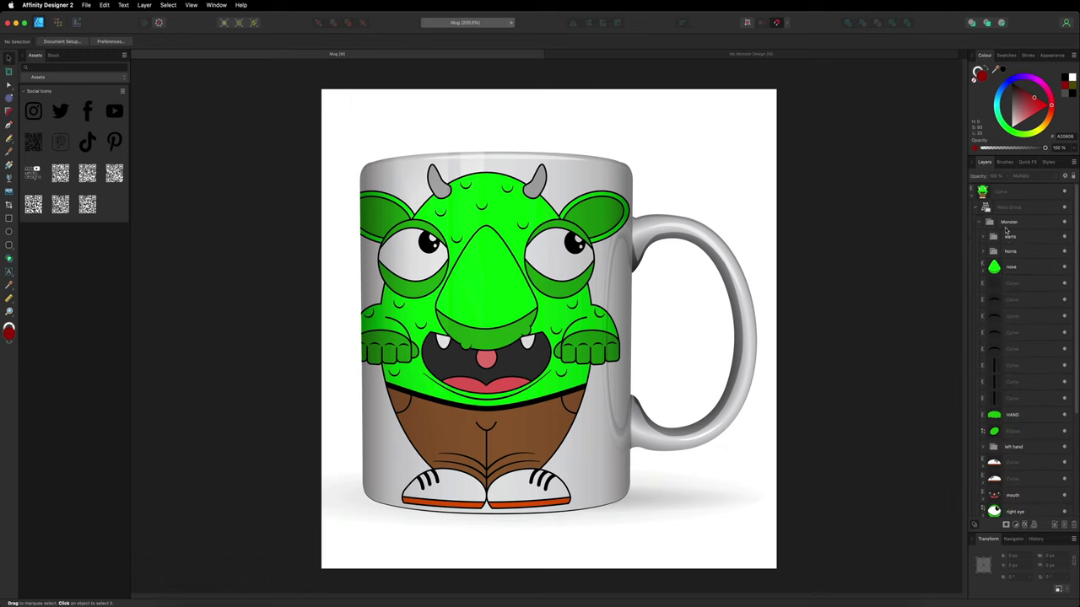
scroll(1007, 421, "down", 5)
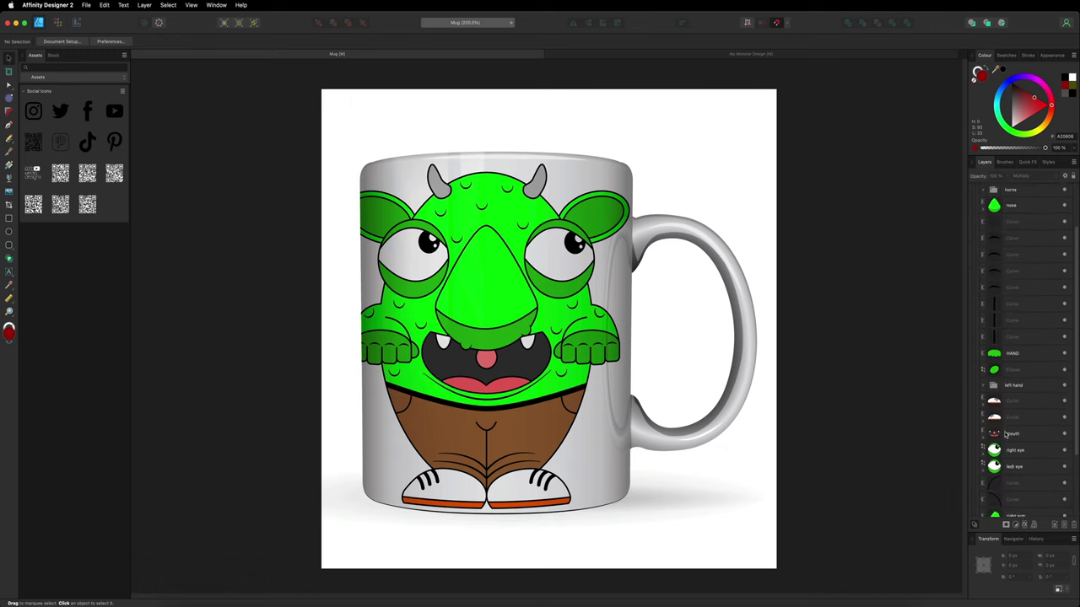
Try orange on the BACK body and both arm layers, then undo back to green.
left_click(1007, 449)
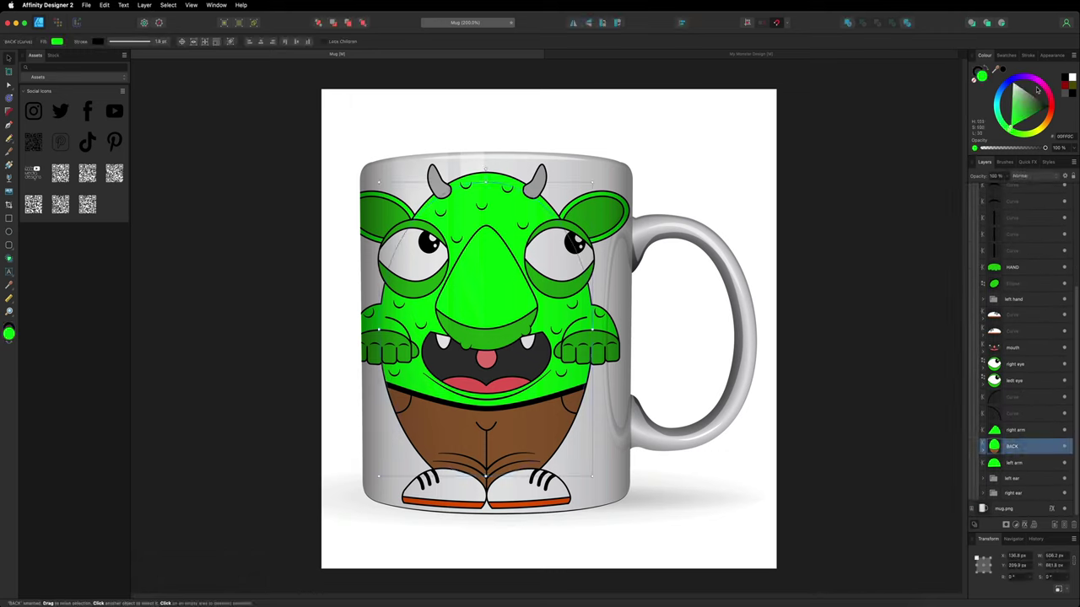
left_click(1050, 120)
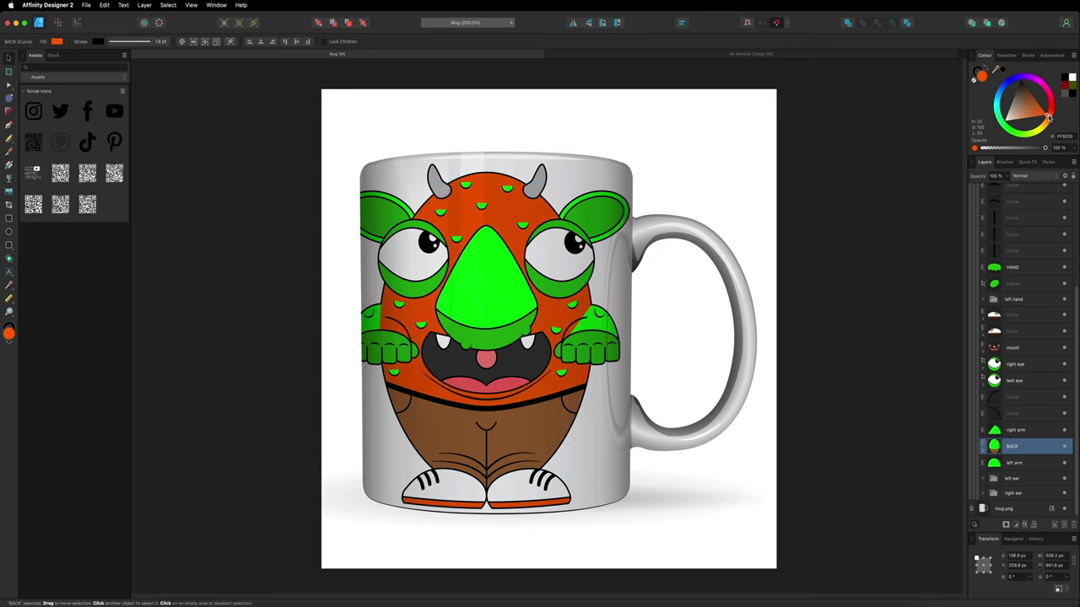
left_click(1005, 431)
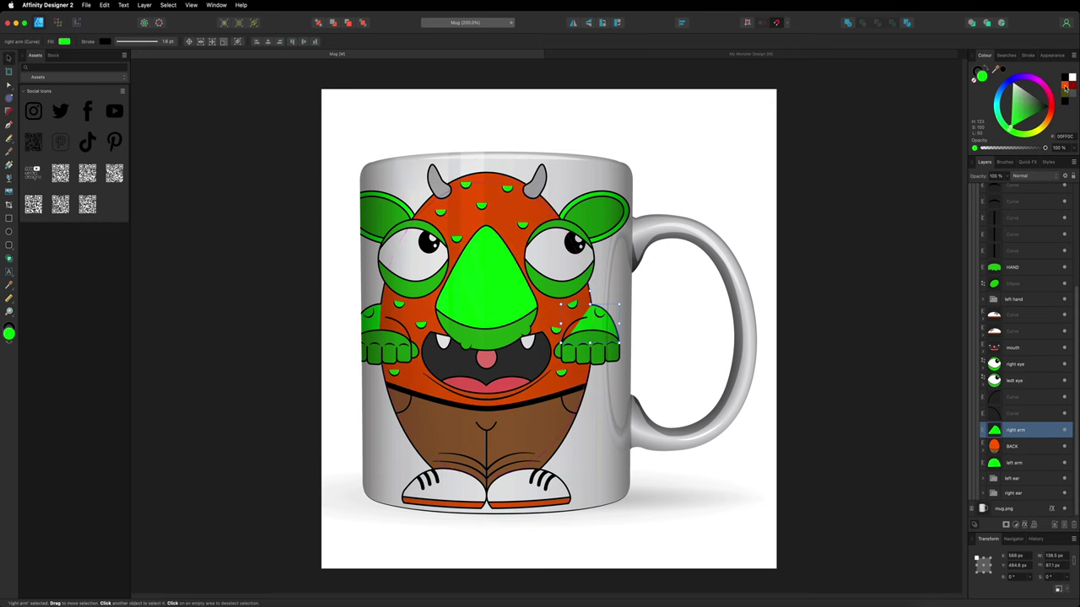
left_click(1067, 86)
left_click(1007, 464)
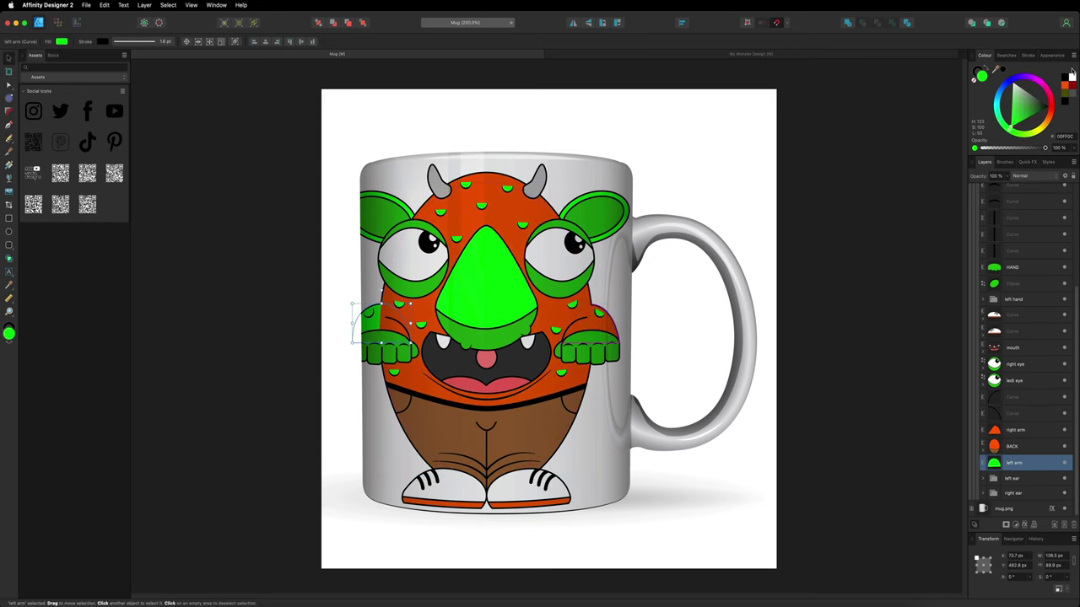
left_click(1066, 85)
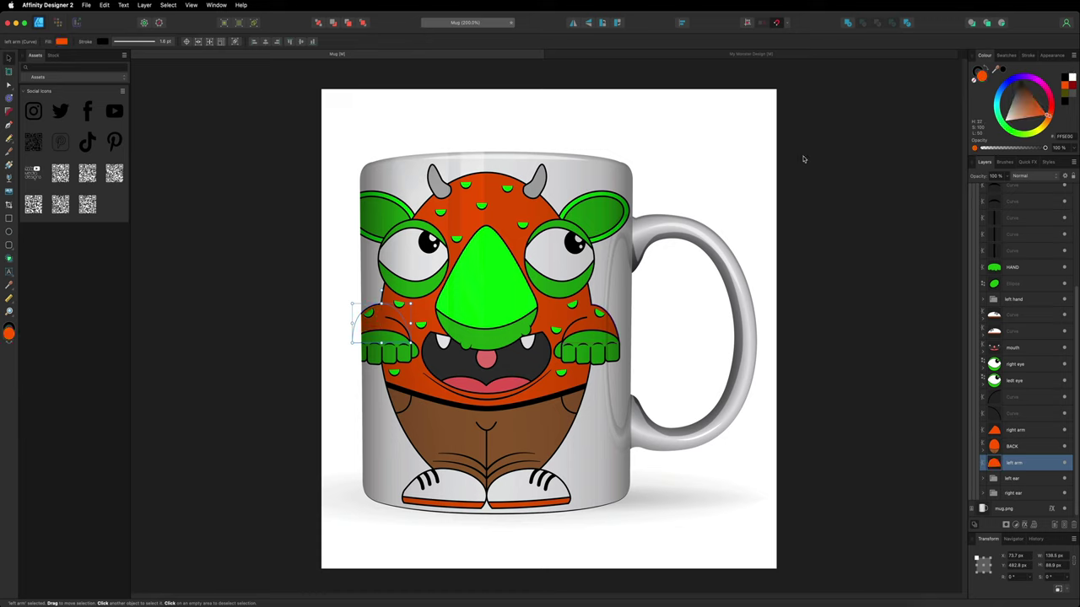
key("super+z")
key("super+z")
key("super+z")
key("super+z")
key("super+z")
key("super+z")
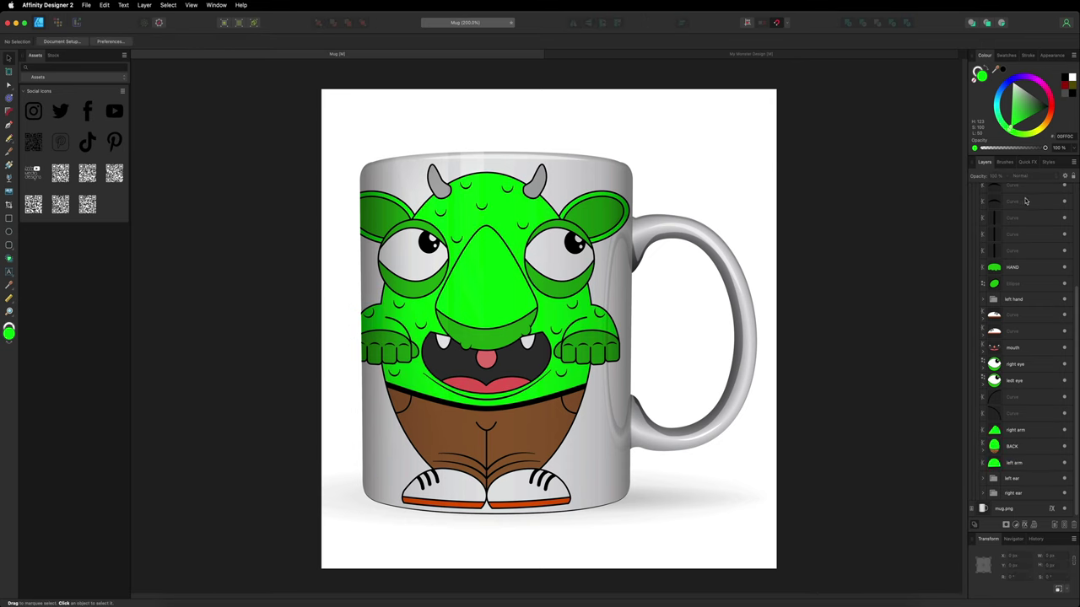
scroll(984, 207, "up", 5)
left_click(976, 208)
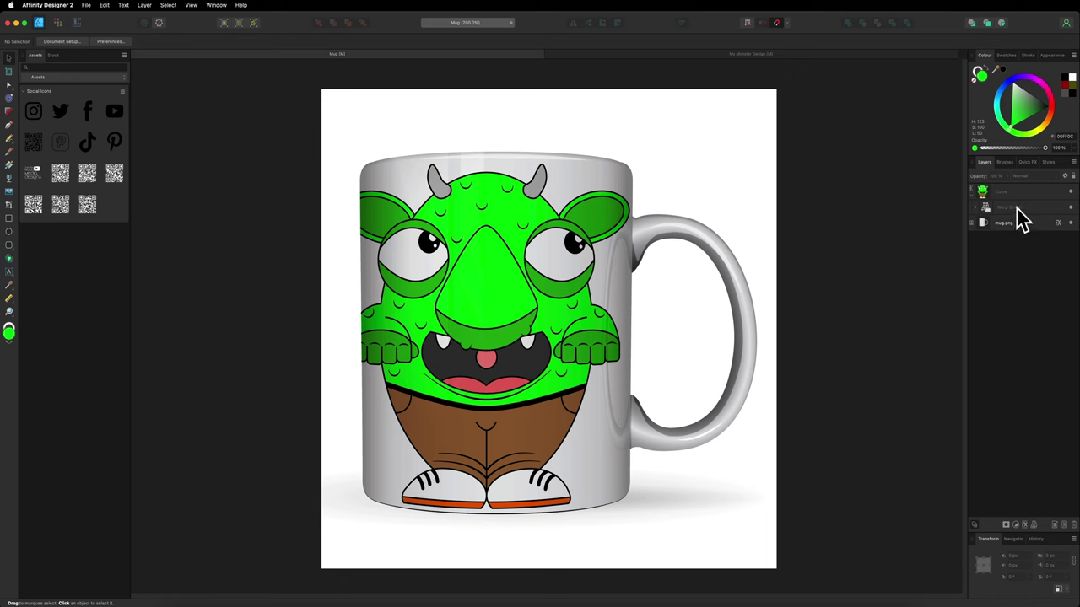
Zoom to the warped monster and add four vertical lines across its warp mesh.
left_click(985, 209)
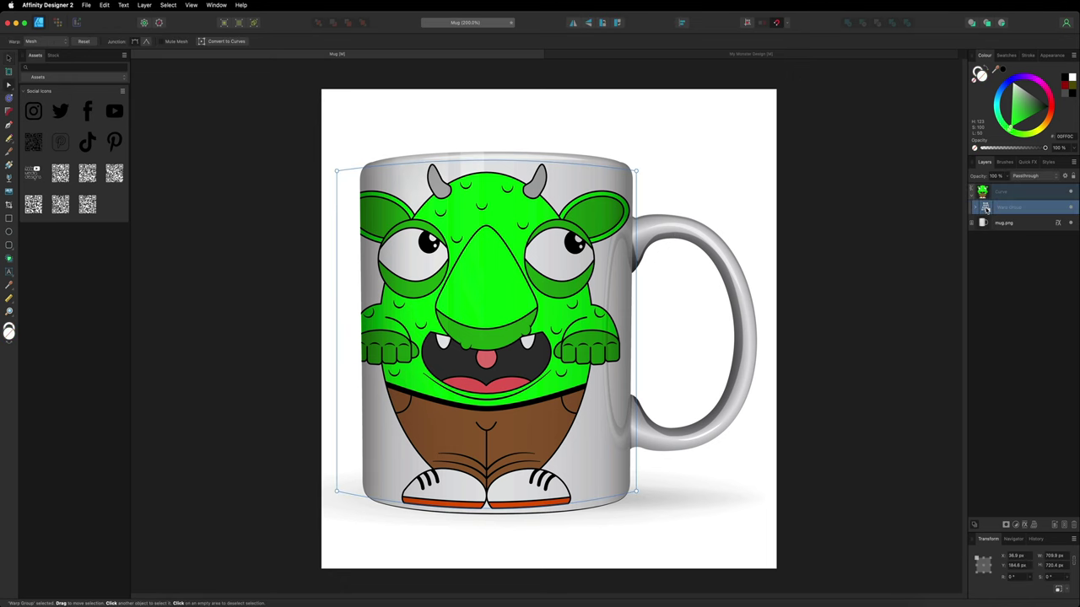
key("super+4")
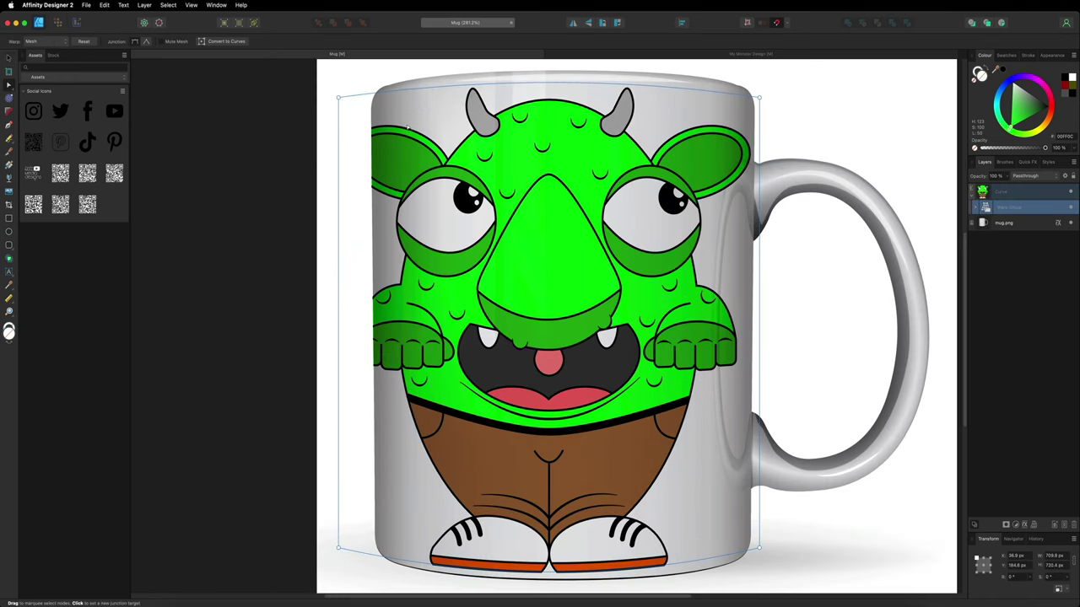
left_click(396, 93)
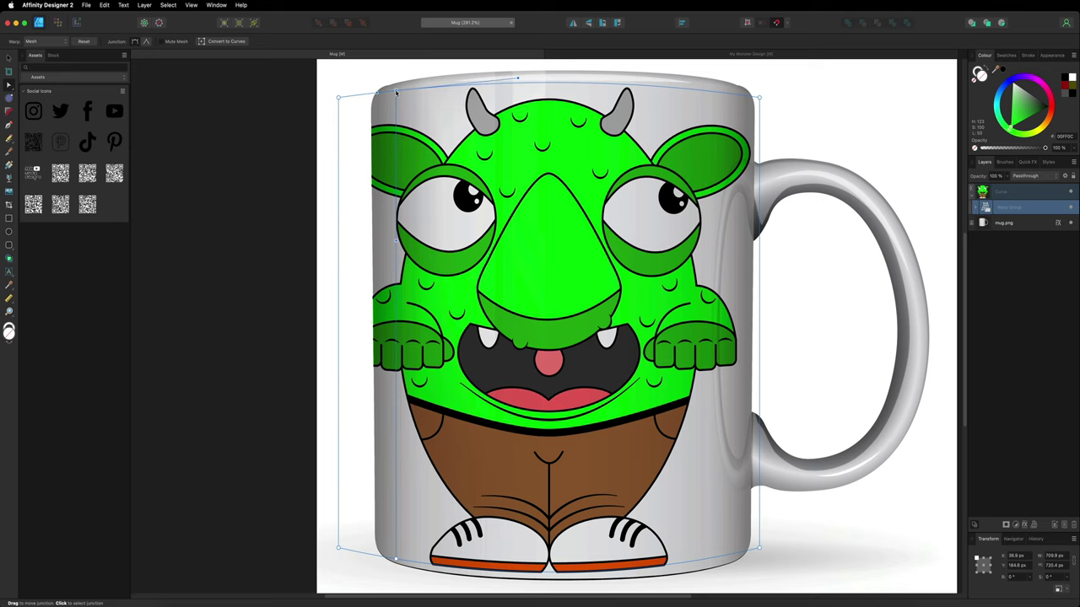
left_click(492, 84)
left_click(583, 84)
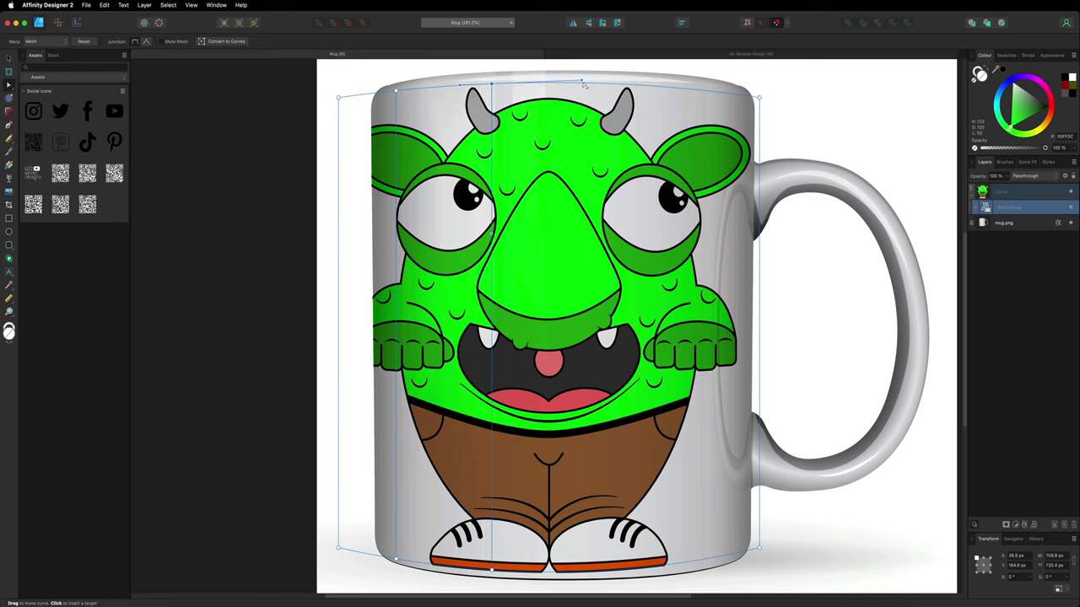
left_click(667, 87)
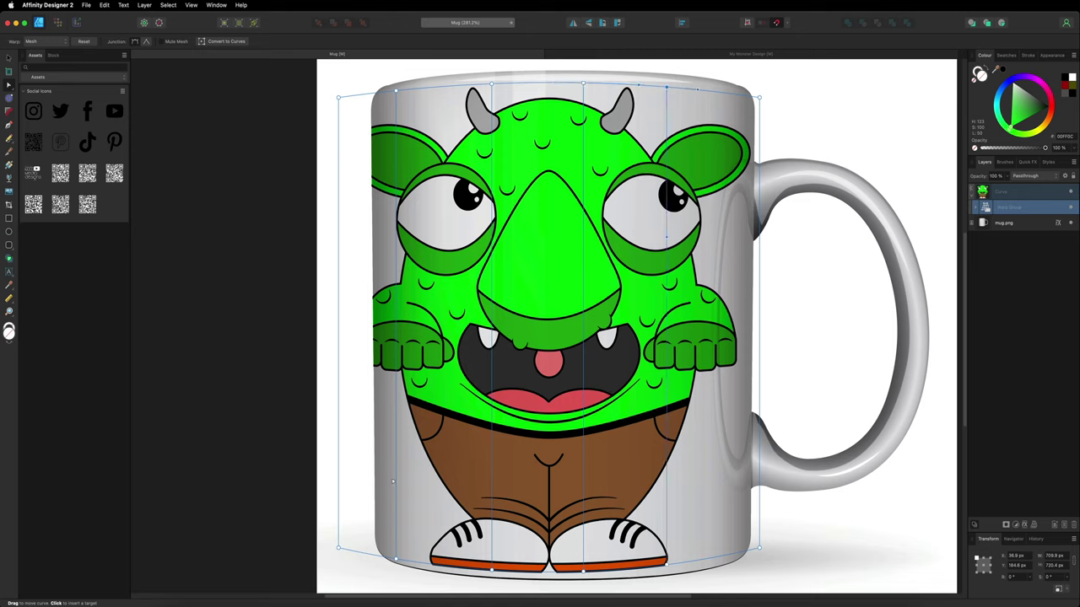
Pull the first mesh line's top rightward, undo the stray tweaks, and zoom out to the whole mug.
mouse_move(396, 90)
left_mouse_down()
mouse_move(406, 93)
mouse_move(404, 84)
left_mouse_up()
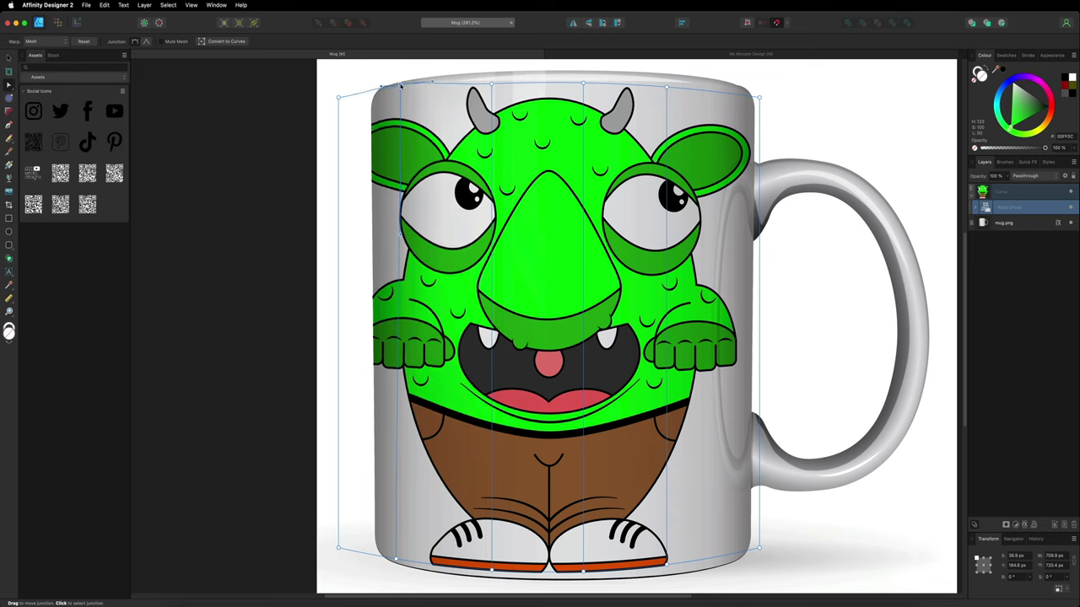
key("super+z")
key("super+z")
key("super+z")
key("super+z")
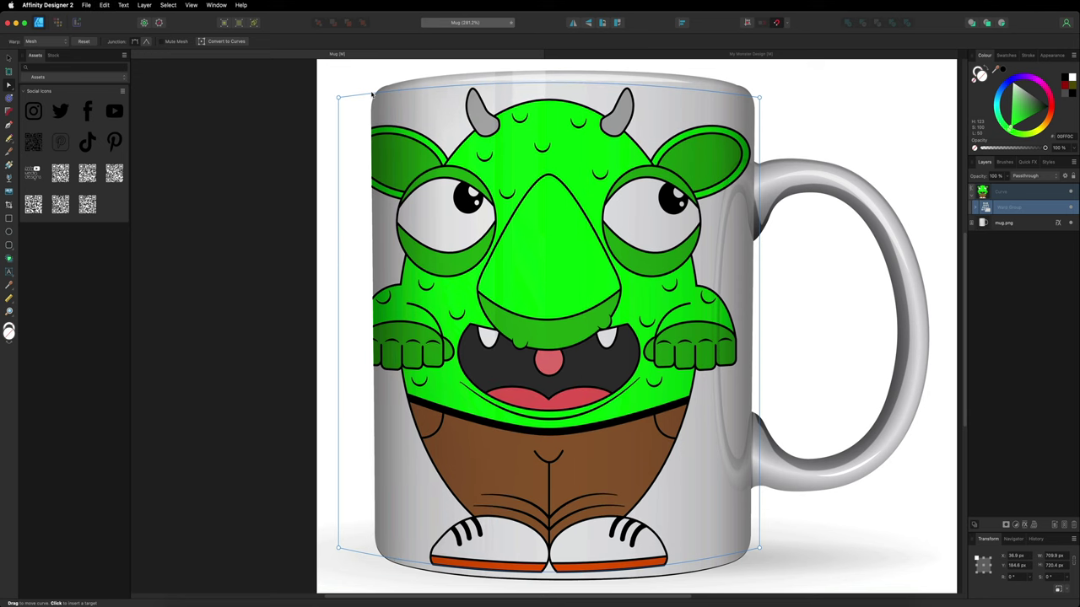
key("super+z")
key("super+0")
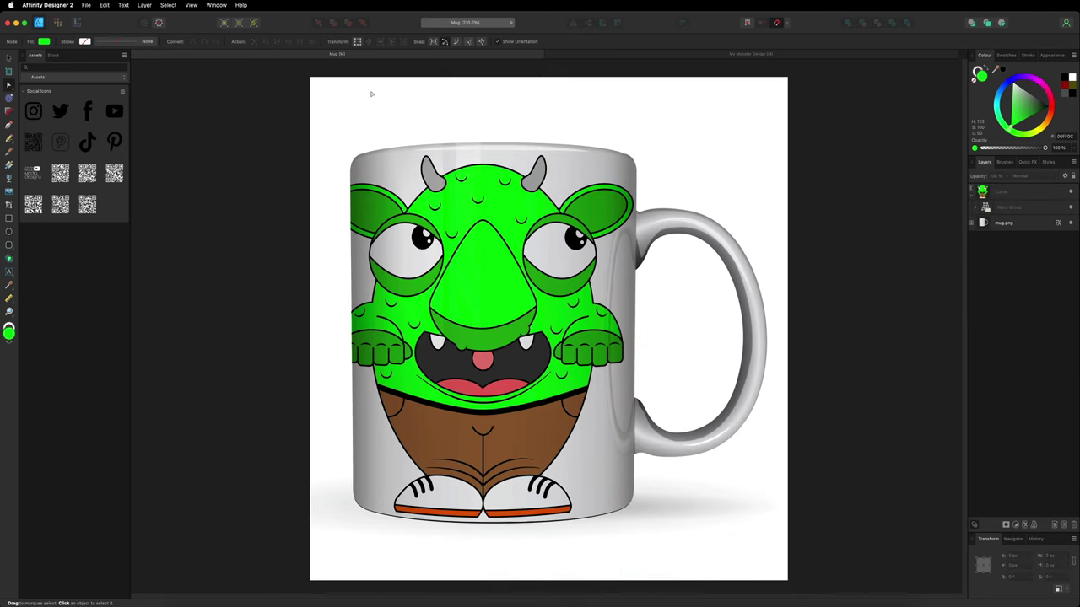